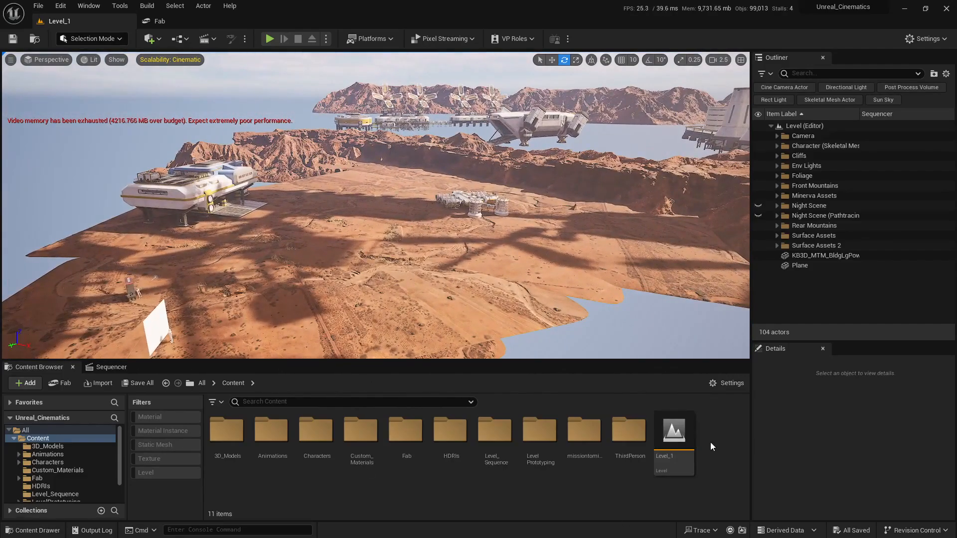
# Step: Duplicate Level_1 in the Content folder as Level_2 and save the new level
pyautogui.moveTo(703, 324); pyautogui.dragTo(702, 324, button='right')
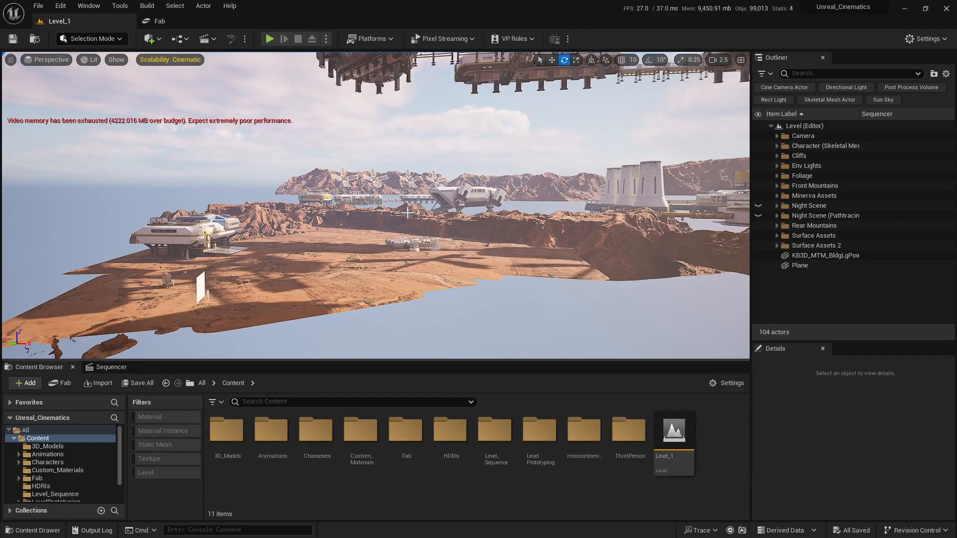
pyautogui.moveTo(408, 213); pyautogui.dragTo(375, 245, button='right')
pyautogui.click(674, 433)
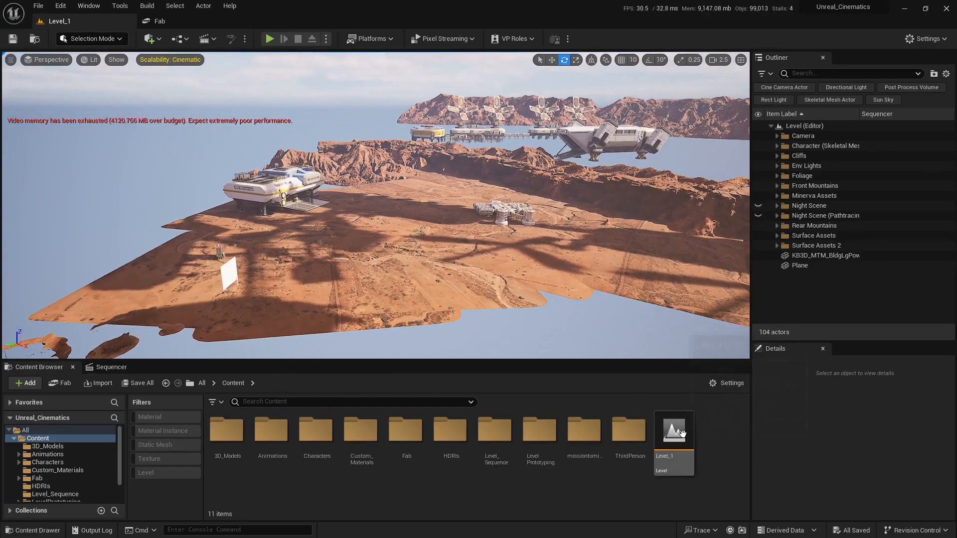
pyautogui.hotkey('ctrl', 'd')
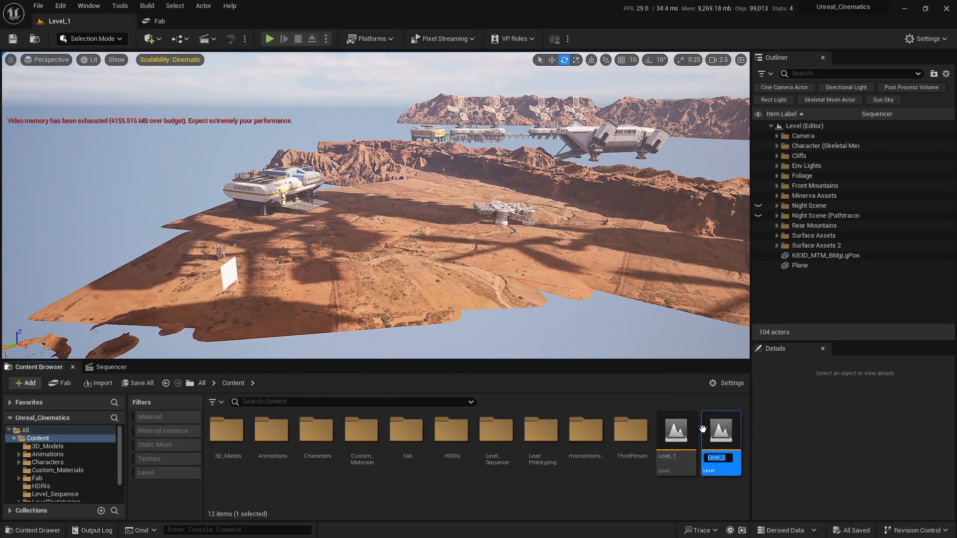
pyautogui.press('Return')
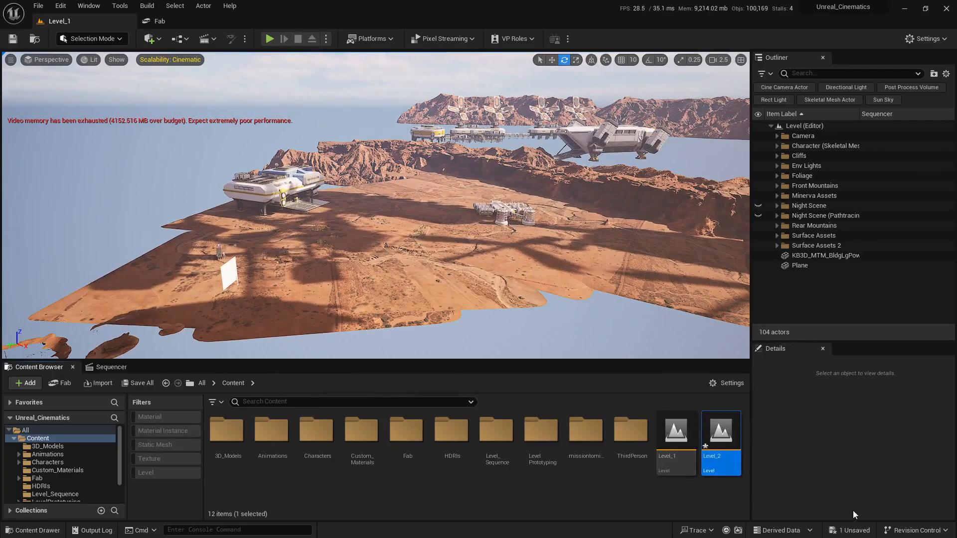
pyautogui.click(854, 530)
pyautogui.click(559, 374)
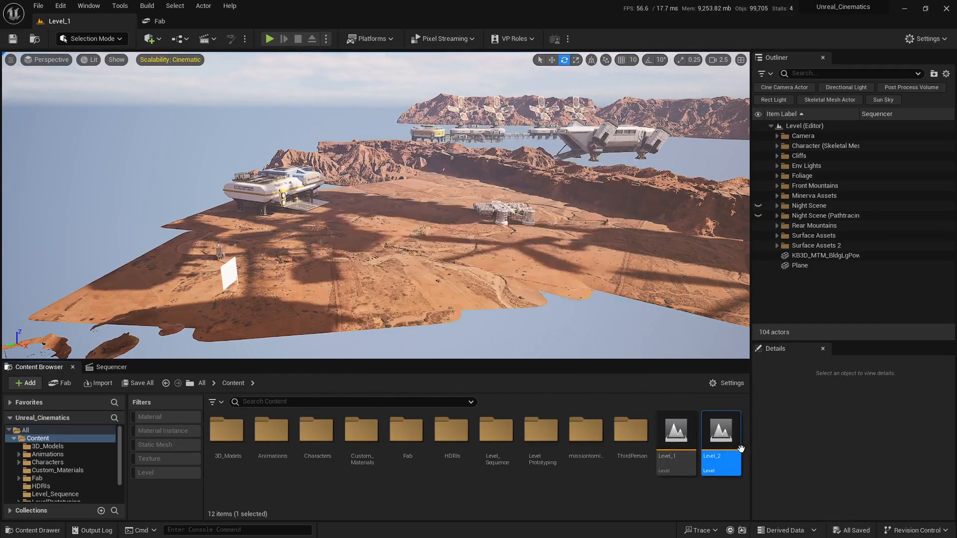
# Step: Open Level_2 and pull back to an overview of its terrain and buildings
pyautogui.doubleClick(716, 431)
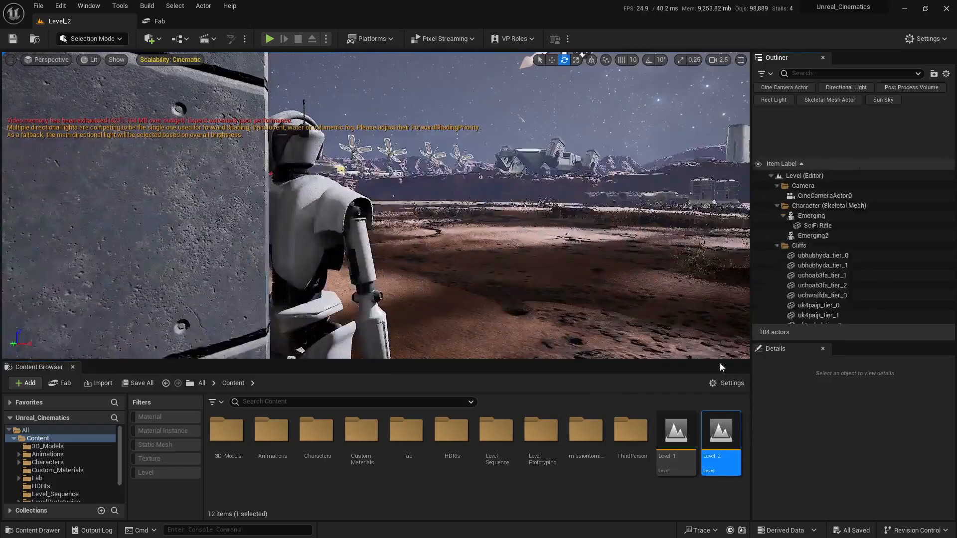
pyautogui.press('s')
pyautogui.moveTo(527, 209); pyautogui.dragTo(531, 253, button='right')
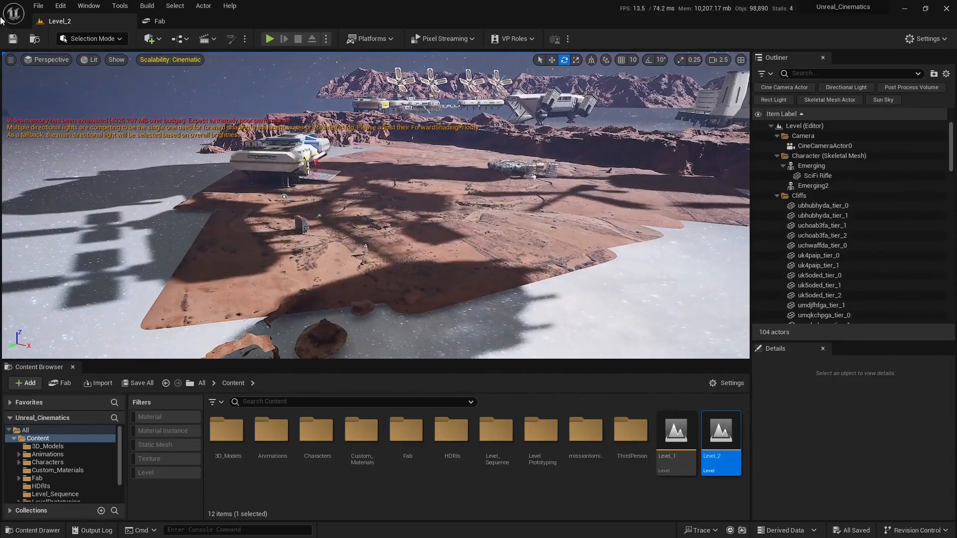
pyautogui.moveTo(620, 304); pyautogui.dragTo(615, 304, button='right')
# Step: Collapse all the actor folders under Level_2 in the Outliner, from Camera down to Surface Assets 2
pyautogui.click(782, 165)
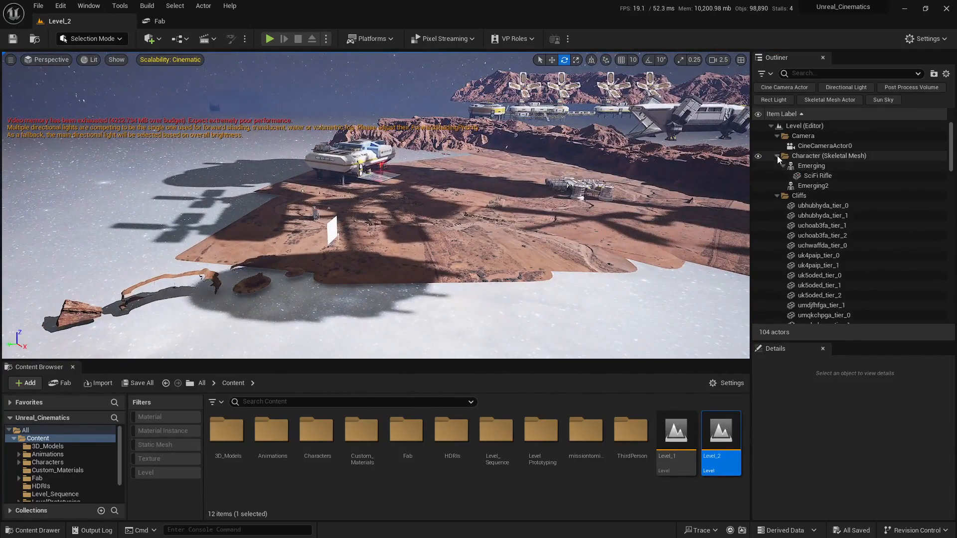
pyautogui.click(777, 156)
pyautogui.click(776, 135)
pyautogui.click(778, 156)
pyautogui.click(778, 165)
pyautogui.click(778, 176)
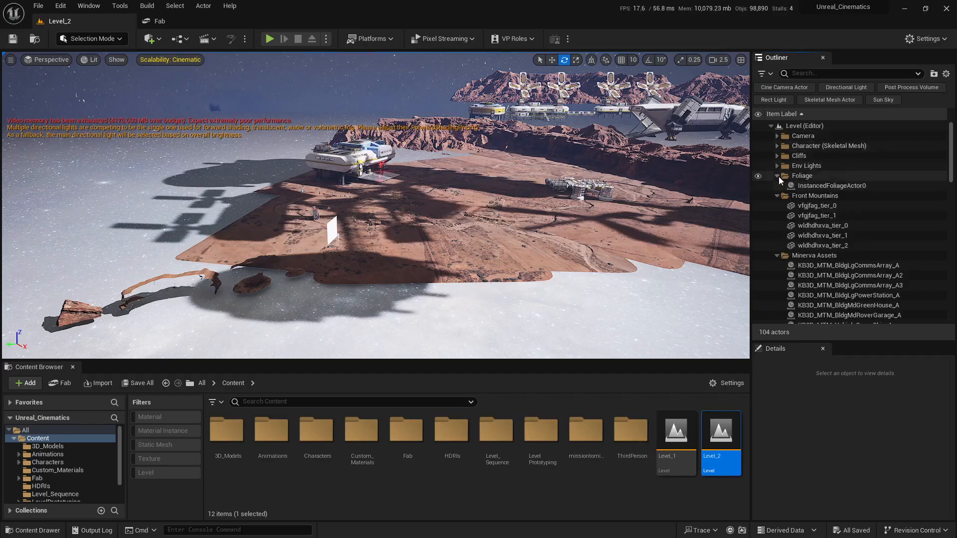
pyautogui.click(778, 186)
pyautogui.click(777, 196)
pyautogui.click(777, 205)
pyautogui.click(776, 216)
pyautogui.click(776, 226)
pyautogui.click(776, 235)
pyautogui.click(777, 244)
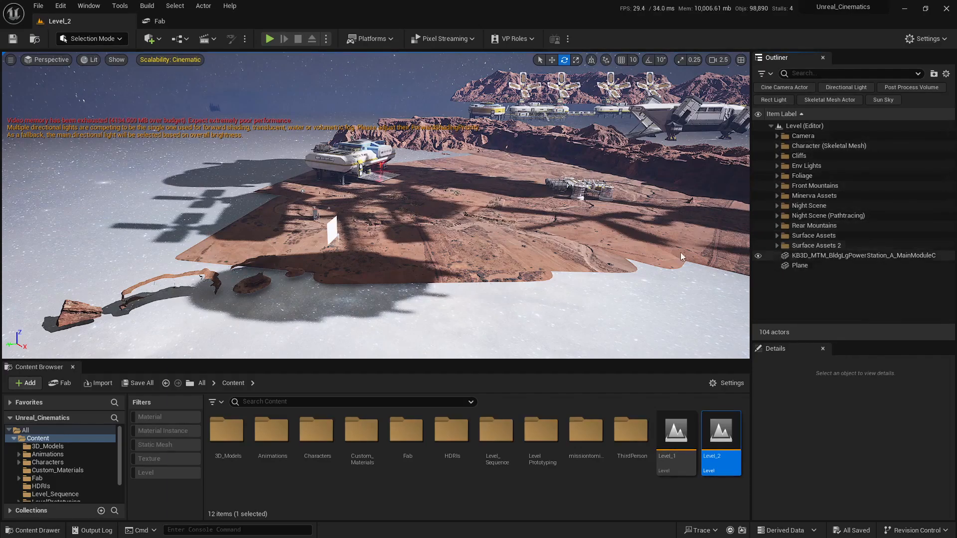
# Step: Hide the Night Scene and Night Scene (Pathtracing) folders, leaving the Env Lights folder visible
pyautogui.moveTo(544, 135); pyautogui.dragTo(565, 130, button='right')
pyautogui.moveTo(424, 192); pyautogui.dragTo(436, 191, button='right')
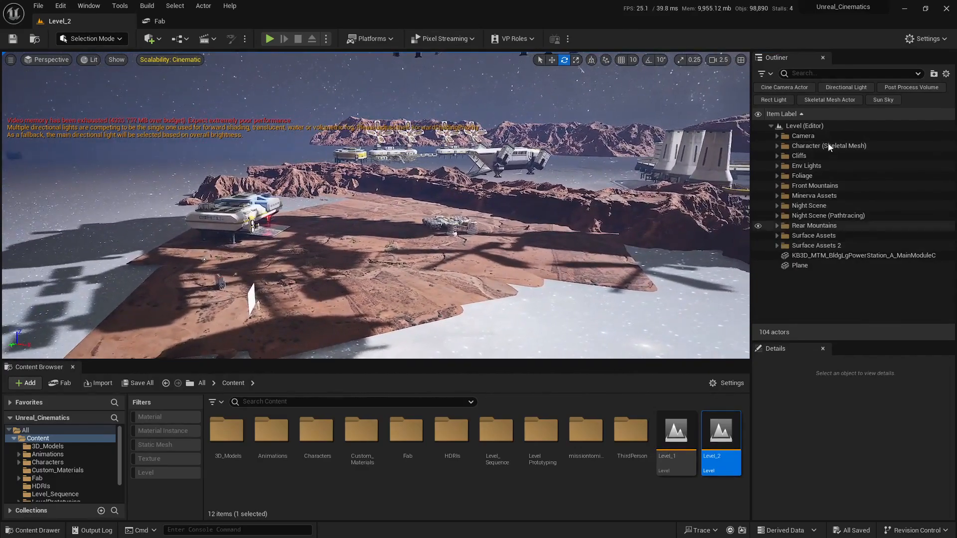
pyautogui.click(758, 166)
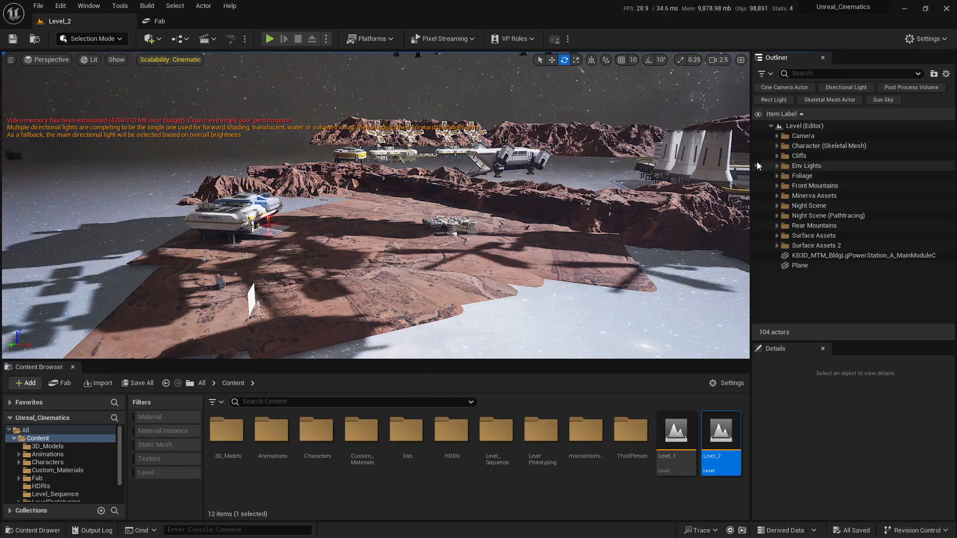
pyautogui.click(758, 206)
pyautogui.click(759, 216)
pyautogui.click(759, 166)
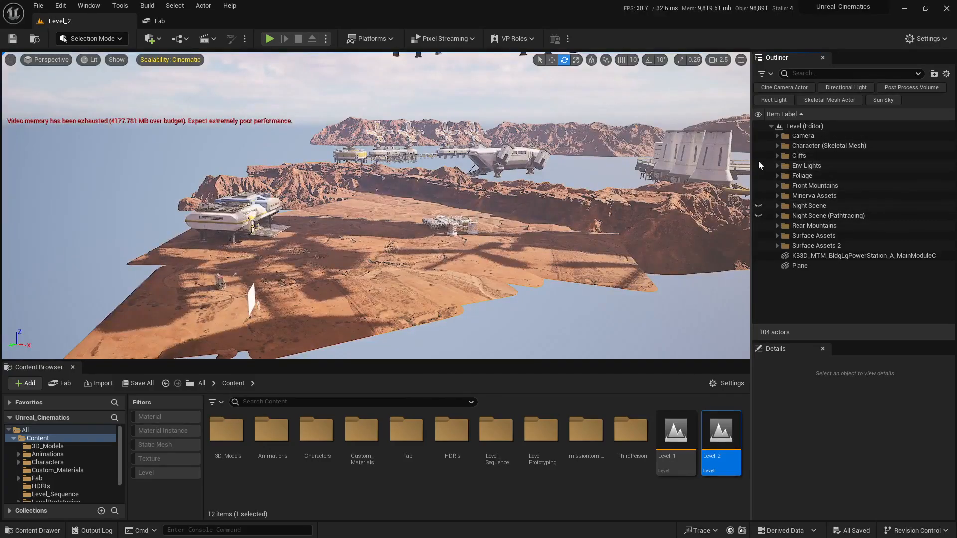
# Step: Hide the Env Lights folder and show Night Scene (Pathtracing) after briefly previewing the Night Scene folder
pyautogui.click(758, 176)
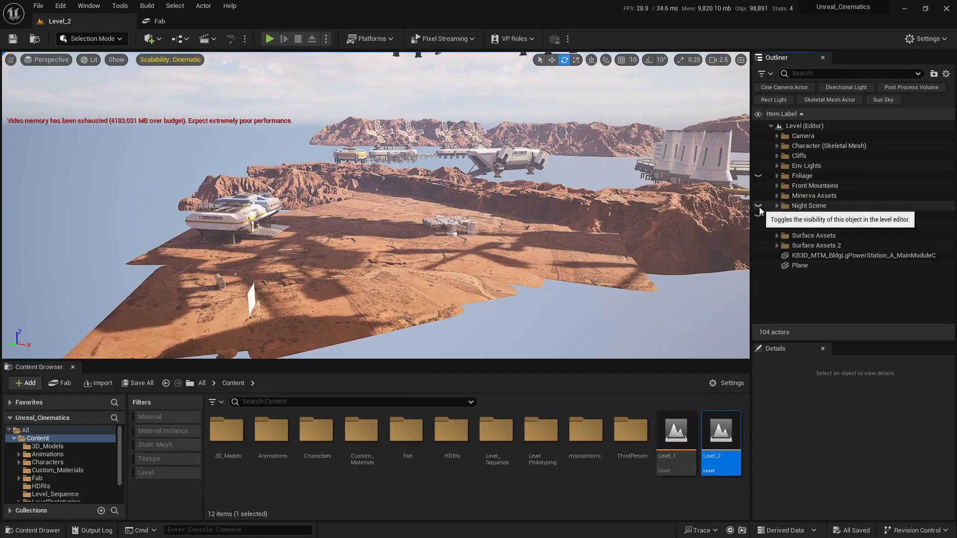
pyautogui.click(758, 176)
pyautogui.click(758, 166)
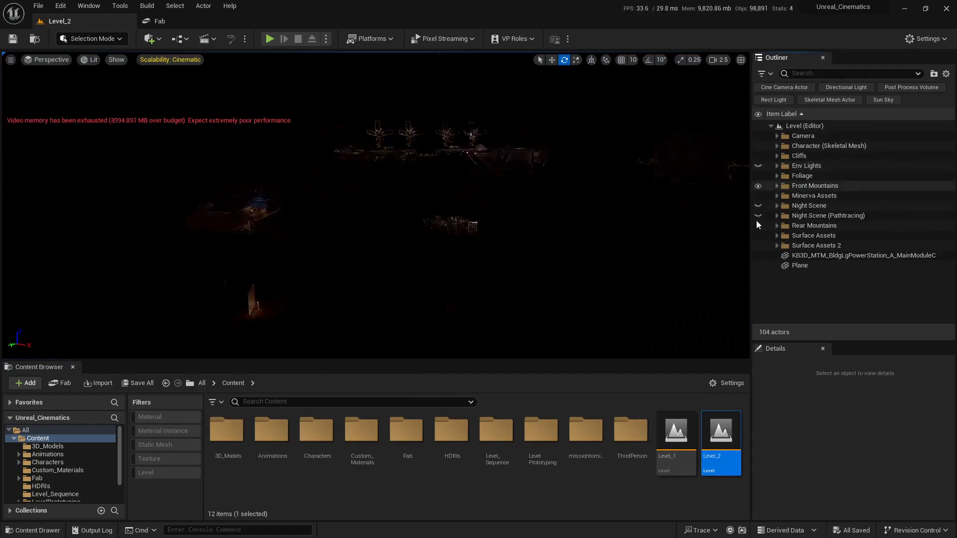
pyautogui.click(759, 206)
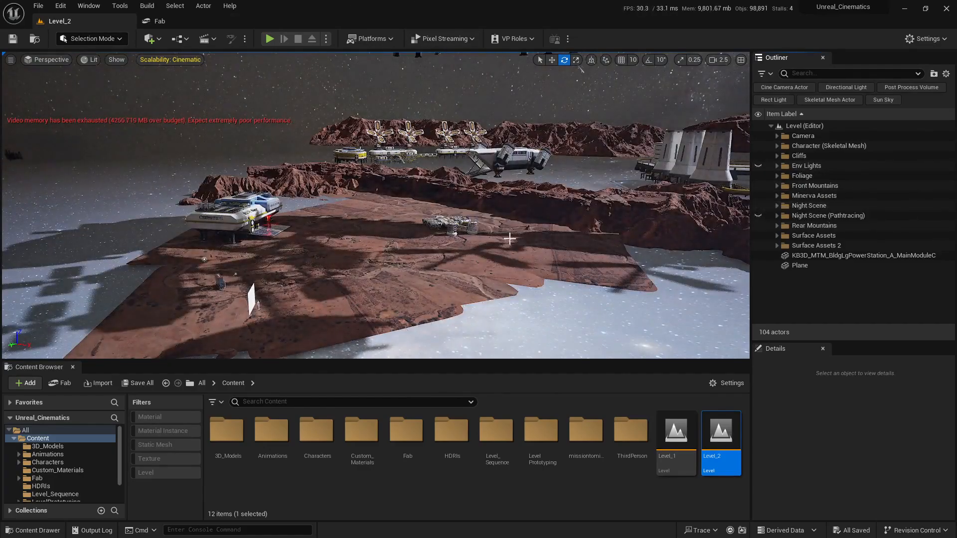
pyautogui.click(758, 206)
pyautogui.click(758, 216)
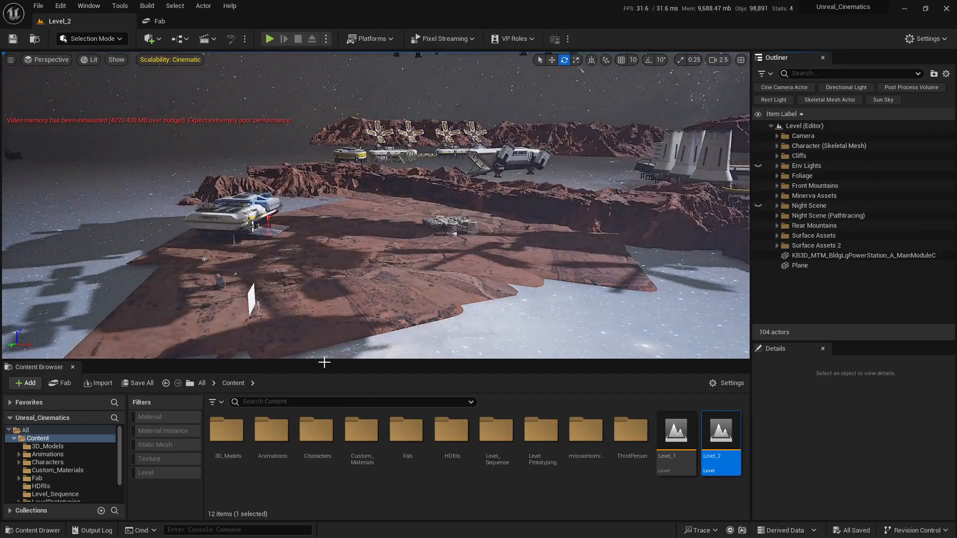
# Step: Examine the night version of Level_2 from several distances and angles, covering the terrain, mountains and base structures
pyautogui.moveTo(499, 216); pyautogui.dragTo(556, 213, button='right')
pyautogui.press('s')
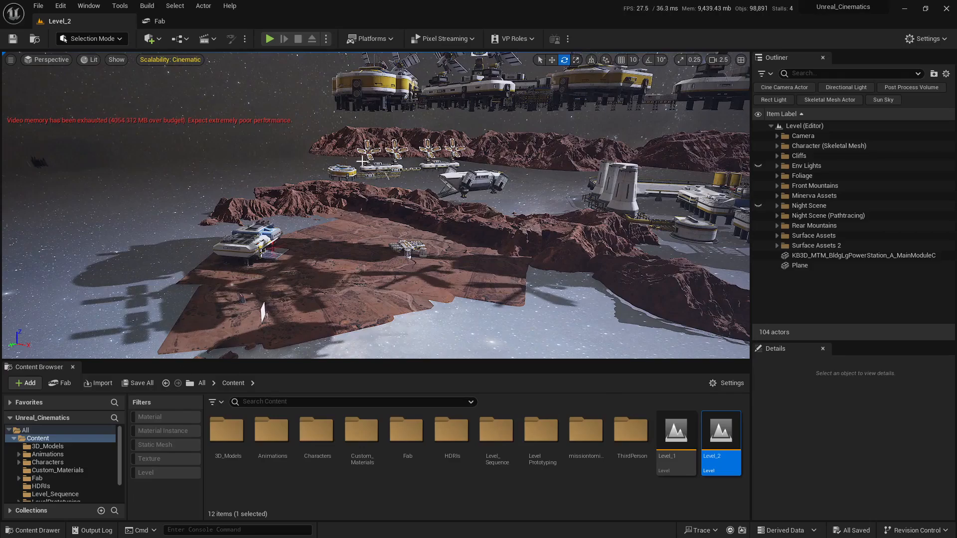
pyautogui.press('q')
pyautogui.moveTo(491, 210); pyautogui.dragTo(469, 214, button='right')
pyautogui.press('w')
pyautogui.press('w')
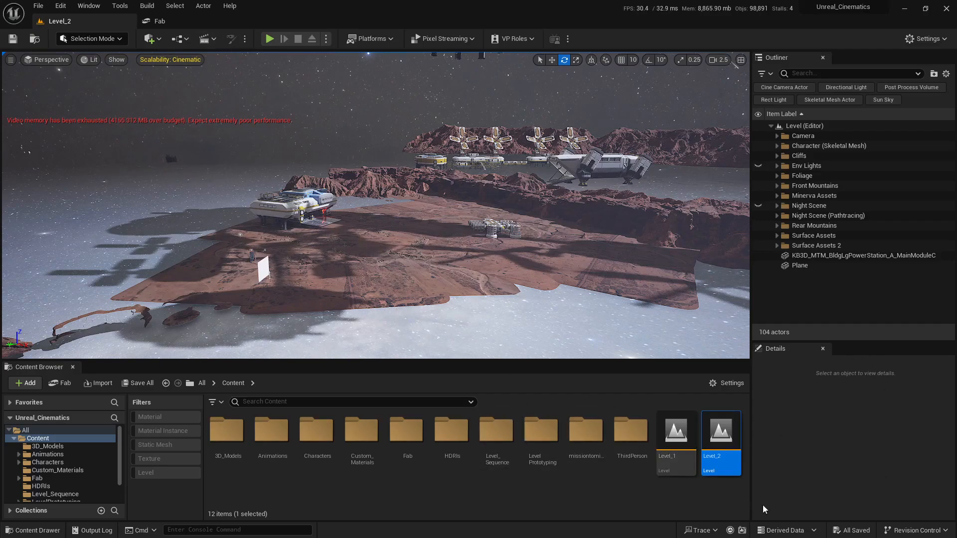
pyautogui.press('s')
pyautogui.moveTo(427, 245); pyautogui.dragTo(456, 245, button='right')
pyautogui.press('d')
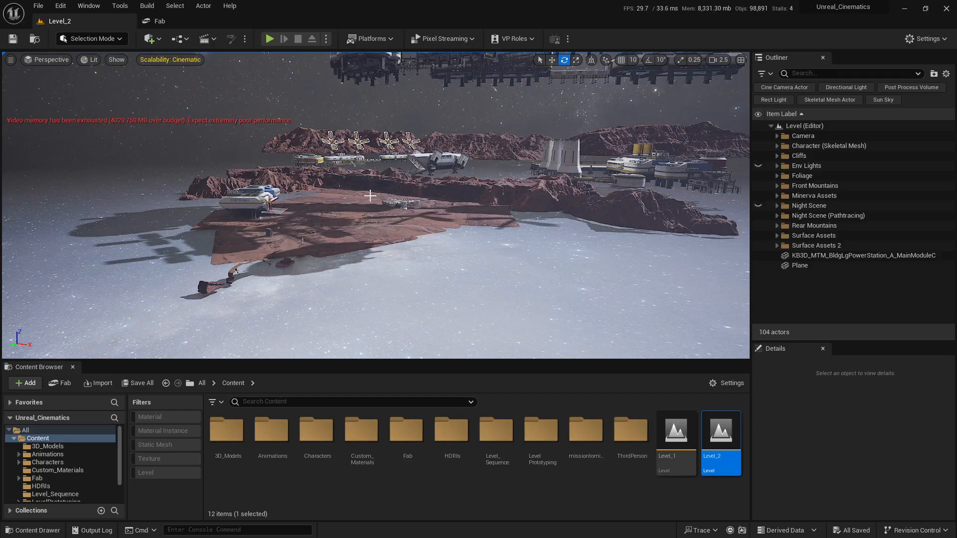
pyautogui.moveTo(436, 190); pyautogui.dragTo(231, 397, button='right')
pyautogui.press('s')
pyautogui.scroll(2, 436, 191)
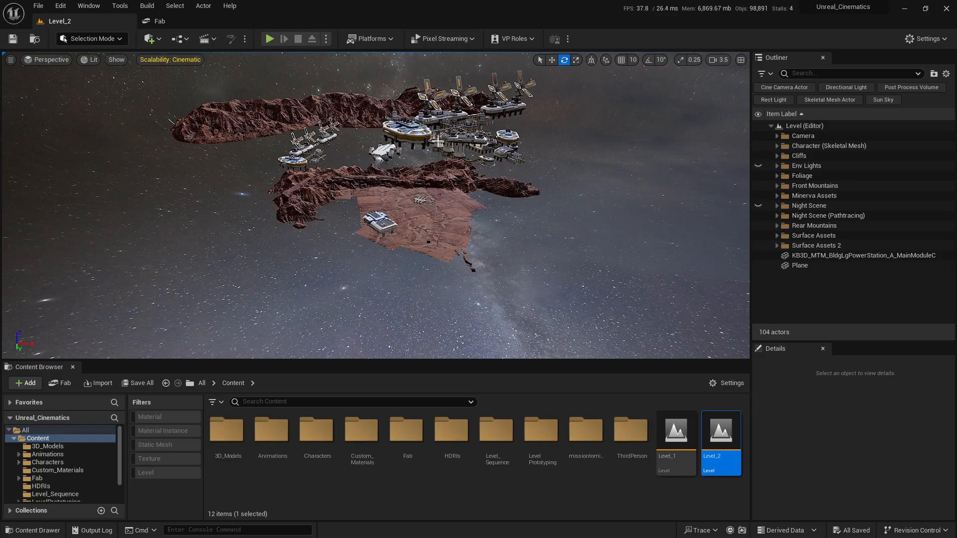
pyautogui.press('w')
pyautogui.moveTo(452, 189)
pyautogui.mouseDown(button='right')
pyautogui.moveTo(394, 187)
pyautogui.moveTo(423, 172)
pyautogui.moveTo(449, 189)
pyautogui.moveTo(439, 190)
pyautogui.mouseUp(button='right')
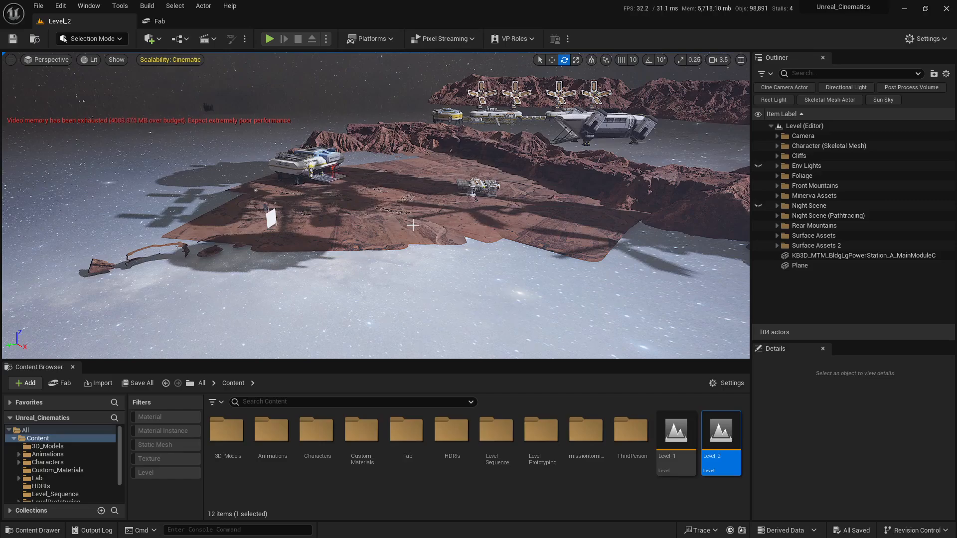
pyautogui.moveTo(413, 226); pyautogui.dragTo(435, 230, button='right')
pyautogui.press('s')
pyautogui.press('s')
pyautogui.press('w')
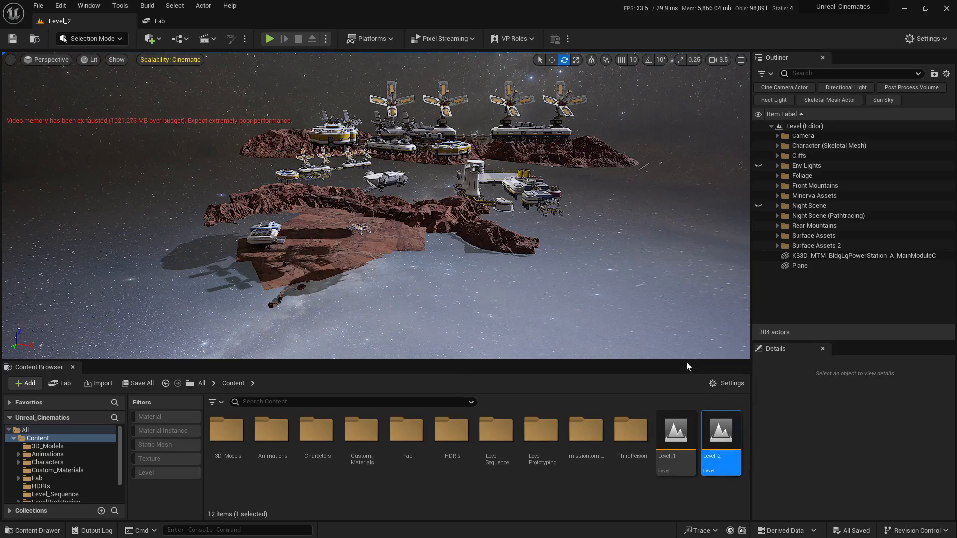
pyautogui.press('w')
pyautogui.moveTo(457, 240); pyautogui.dragTo(418, 253, button='right')
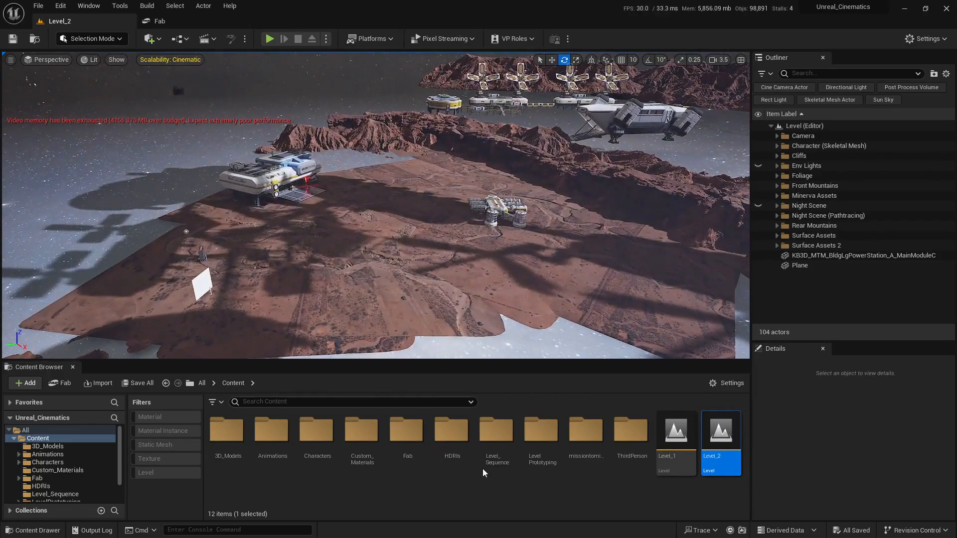
# Step: Open the LS_Shot_1 level sequence from the Level_Sequence folder and look through its tracks
pyautogui.doubleClick(508, 448)
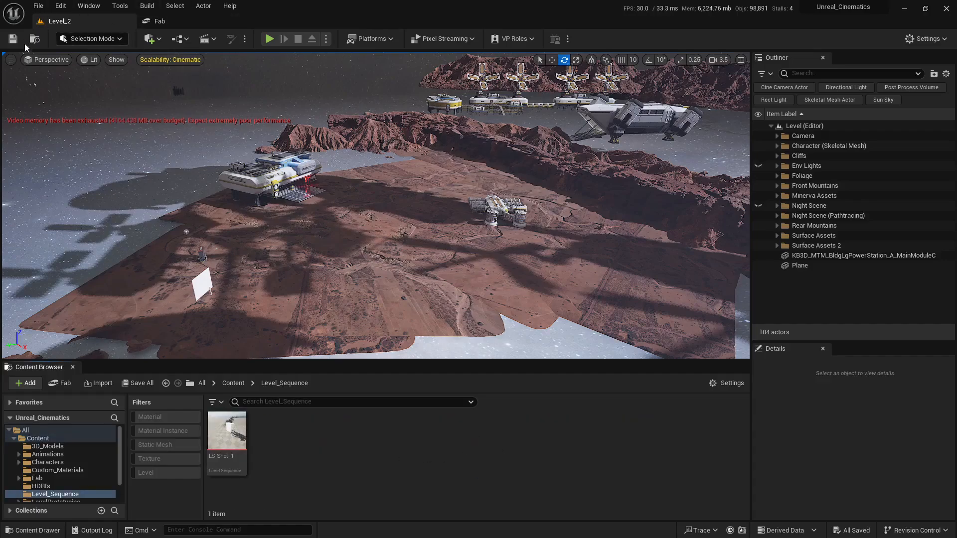
pyautogui.doubleClick(227, 430)
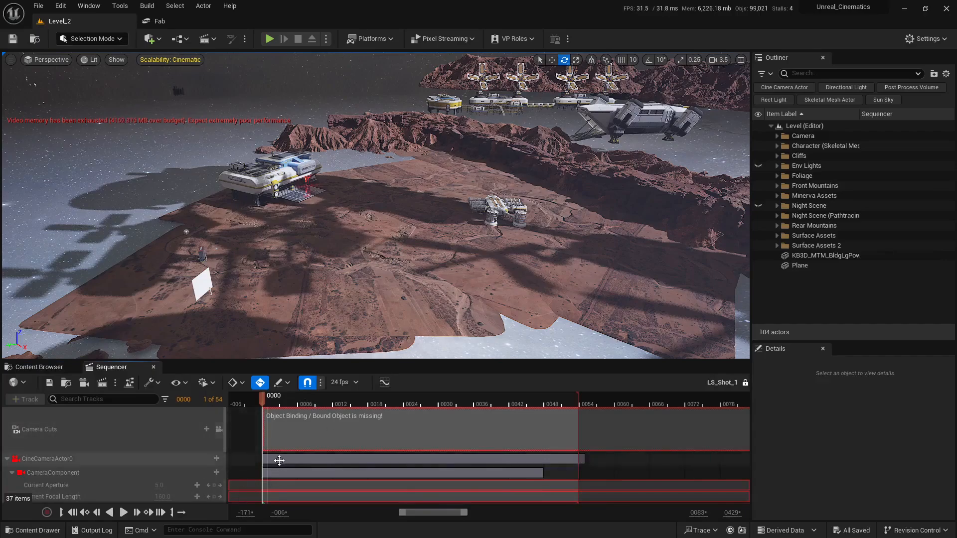
pyautogui.scroll(-4, 276, 459)
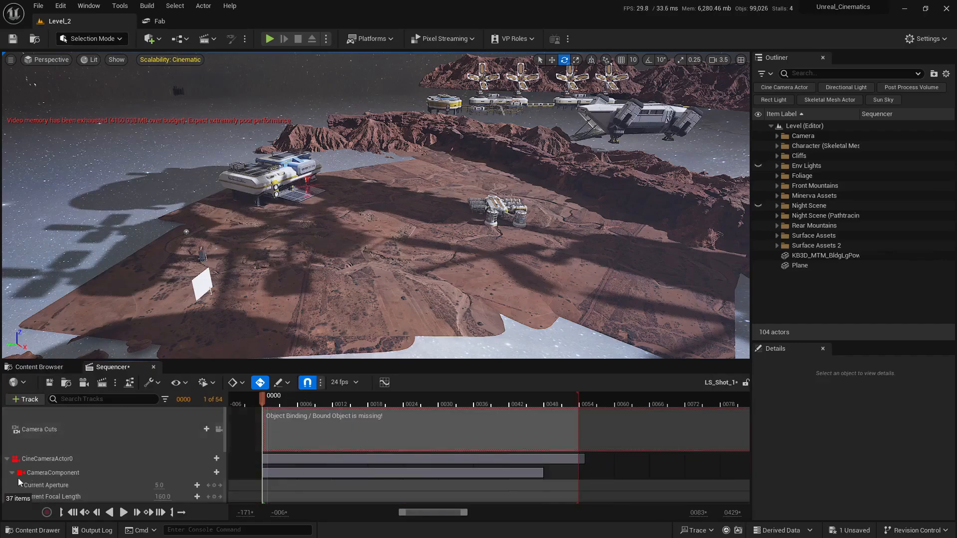
pyautogui.scroll(-2, 18, 480)
pyautogui.scroll(-6, 44, 456)
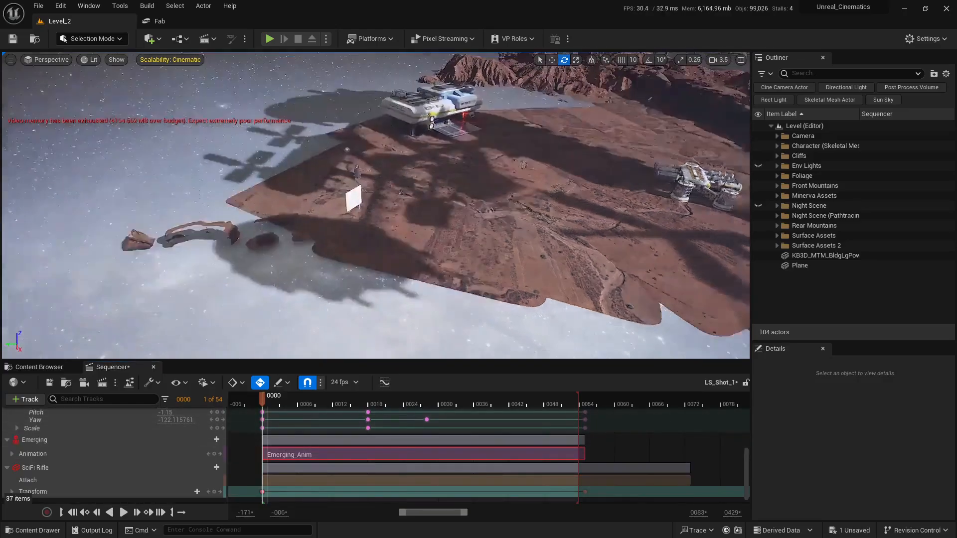
# Step: Move in on the robot characters and scrub the sequence to frame 18 to check their animation
pyautogui.moveTo(376, 205)
pyautogui.mouseDown(button='right')
pyautogui.moveTo(357, 202)
pyautogui.moveTo(423, 170)
pyautogui.moveTo(384, 199)
pyautogui.moveTo(391, 195)
pyautogui.moveTo(398, 214)
pyautogui.moveTo(384, 215)
pyautogui.mouseUp(button='right')
pyautogui.press('w')
pyautogui.scroll(-5, 391, 194)
pyautogui.press('w')
pyautogui.scroll(1, 399, 215)
pyautogui.moveTo(294, 339); pyautogui.dragTo(294, 339, button='right')
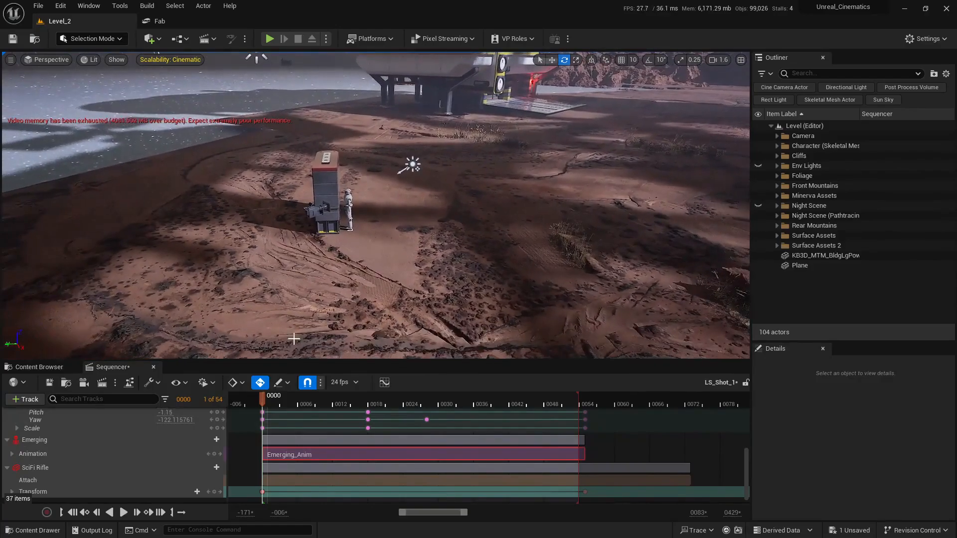
pyautogui.moveTo(265, 395); pyautogui.dragTo(468, 399)
pyautogui.moveTo(380, 414); pyautogui.dragTo(380, 412)
pyautogui.moveTo(424, 329); pyautogui.dragTo(331, 249, button='right')
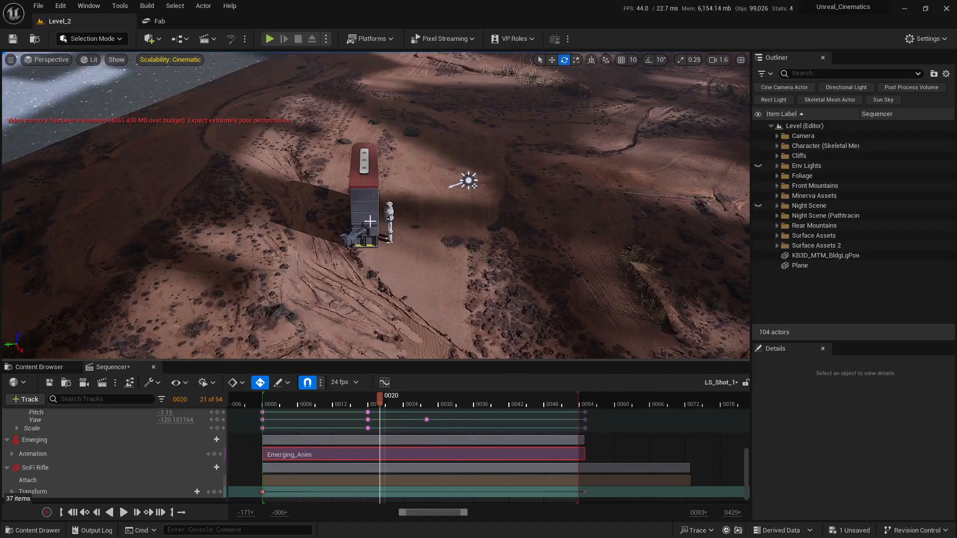
pyautogui.moveTo(476, 265); pyautogui.dragTo(488, 244, button='right')
pyautogui.moveTo(370, 405); pyautogui.dragTo(368, 425)
# Step: Check the sequence's camera tracks and the Camera Cuts section for missing object bindings
pyautogui.scroll(3, 255, 472)
pyautogui.scroll(4, 255, 472)
pyautogui.scroll(-10, 384, 431)
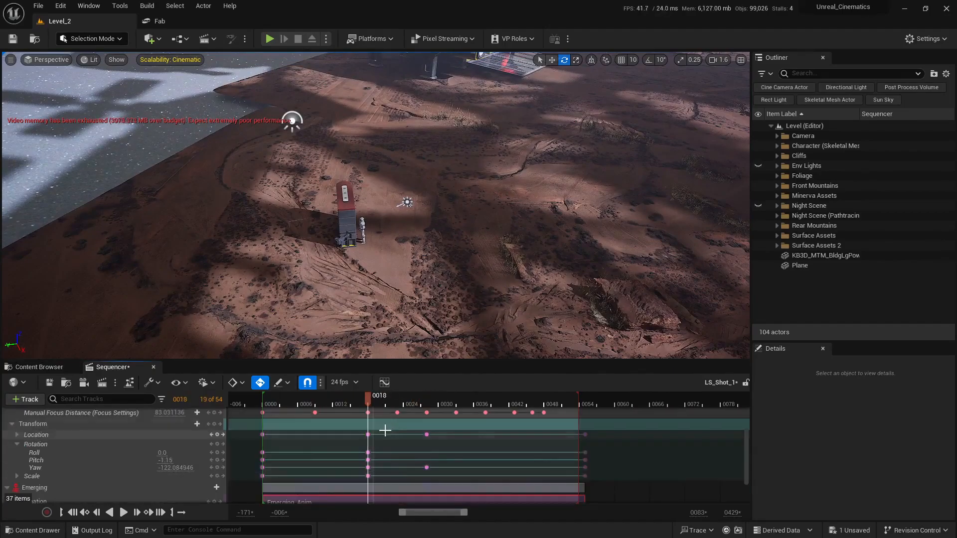
pyautogui.scroll(10, 384, 440)
pyautogui.scroll(3, 563, 202)
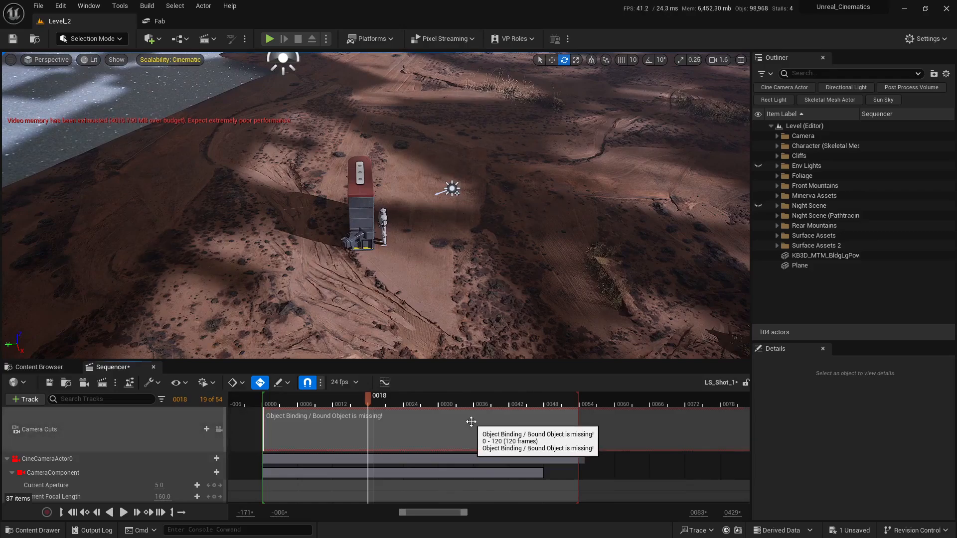
# Step: Open Level_1 from the Content folder, saving the pending LS_Shot_1 changes
pyautogui.click(15, 367)
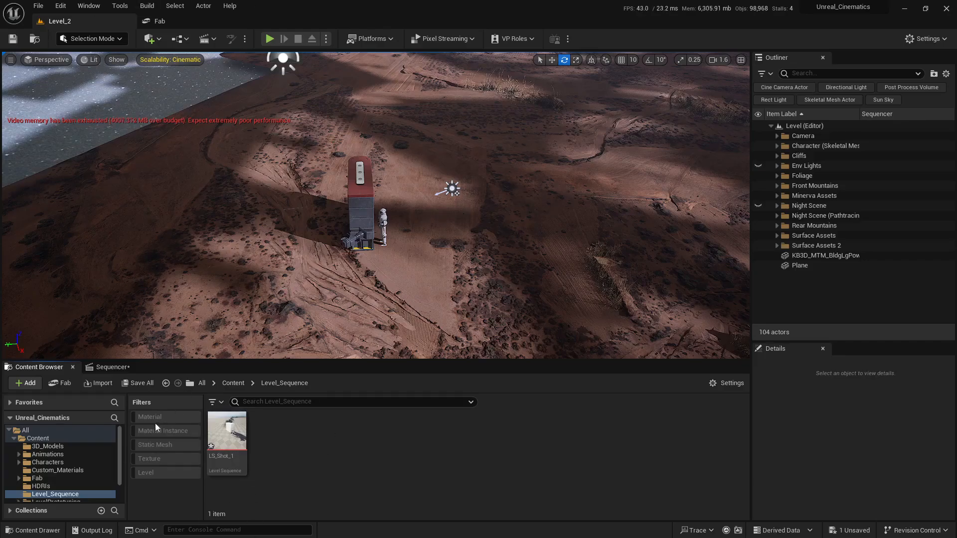
pyautogui.click(68, 439)
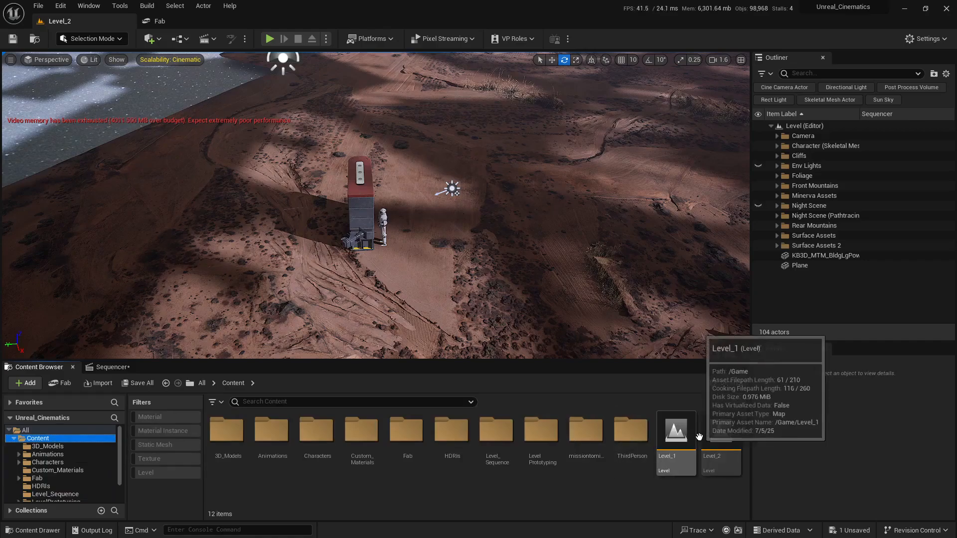
pyautogui.doubleClick(674, 436)
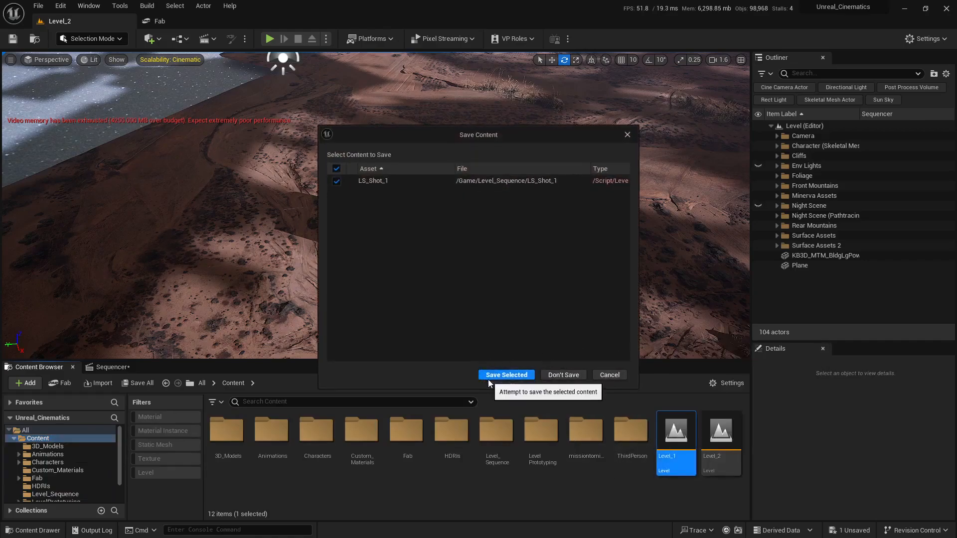
pyautogui.click(493, 375)
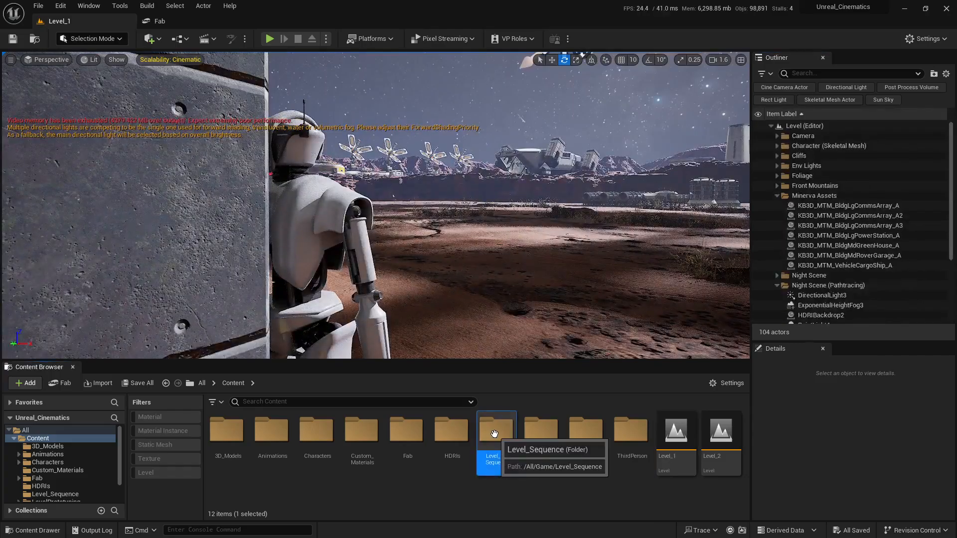
# Step: Open the LS_Shot_1 sequence in Level_1 and scrub it to frame 41 to check the robot's animation from a distance
pyautogui.doubleClick(494, 433)
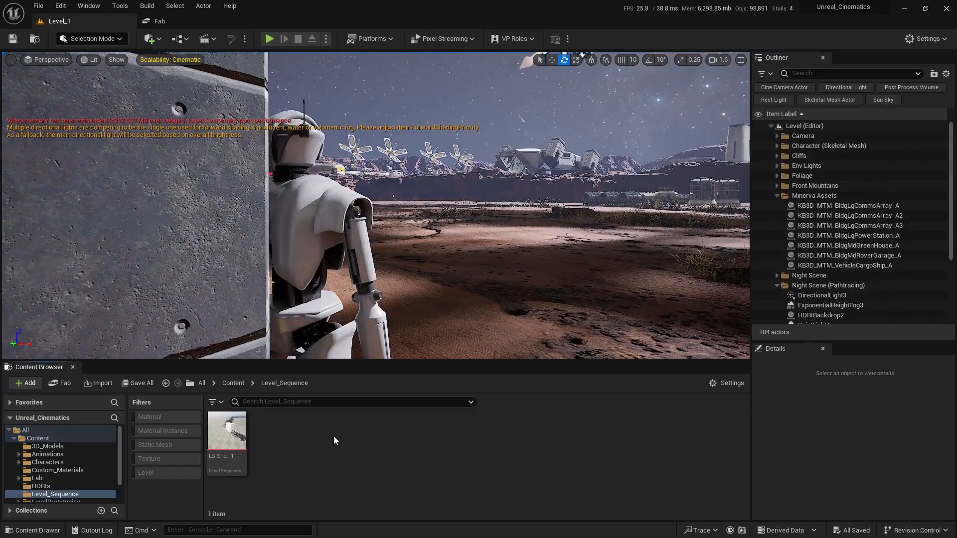
pyautogui.doubleClick(244, 435)
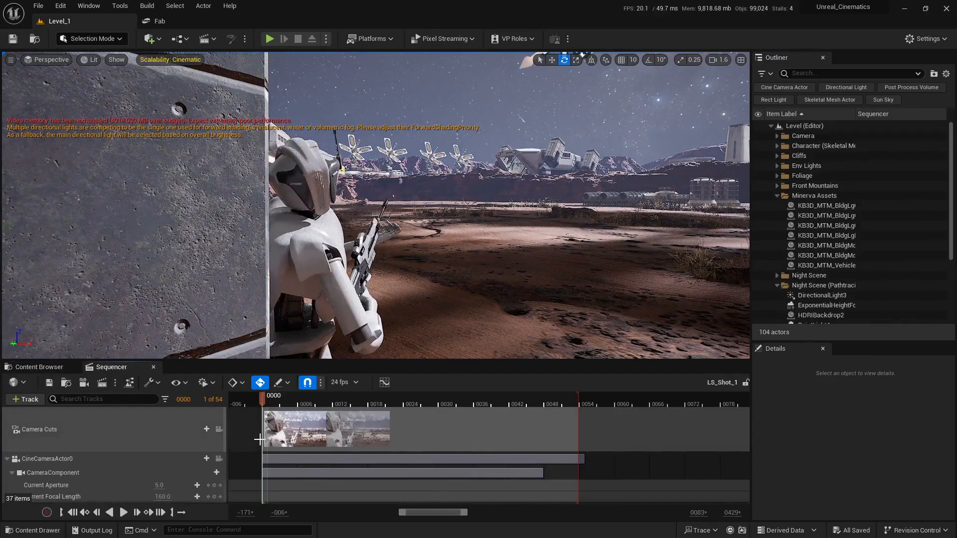
pyautogui.press('s')
pyautogui.moveTo(397, 274); pyautogui.dragTo(284, 349, button='right')
pyautogui.scroll(-1, 397, 274)
pyautogui.press('w')
pyautogui.scroll(-2, 376, 206)
pyautogui.press('s')
pyautogui.press('w')
pyautogui.moveTo(263, 405); pyautogui.dragTo(504, 404)
# Step: Look through the camera cuts, camera settings and transform tracks of LS_Shot_1 in Level_1
pyautogui.scroll(-10, 403, 474)
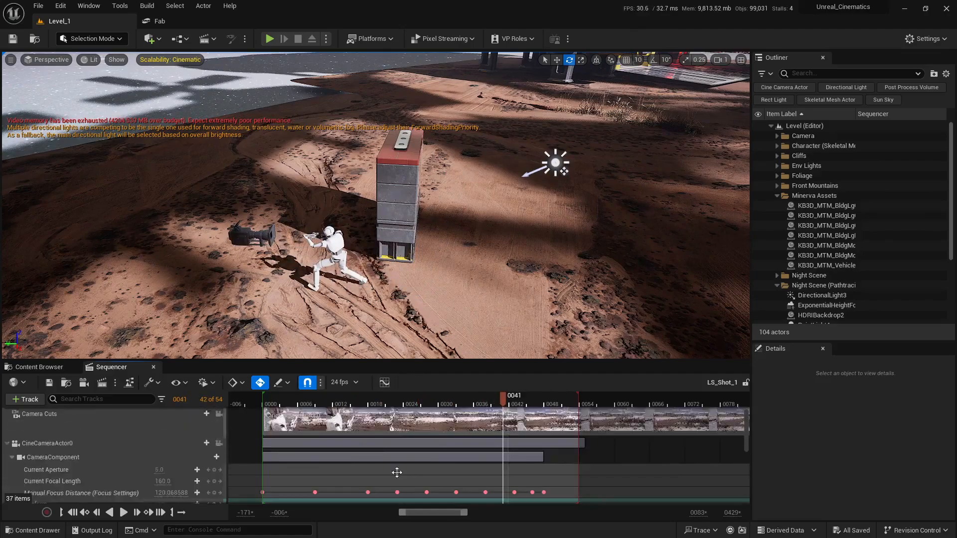
pyautogui.scroll(10, 14, 460)
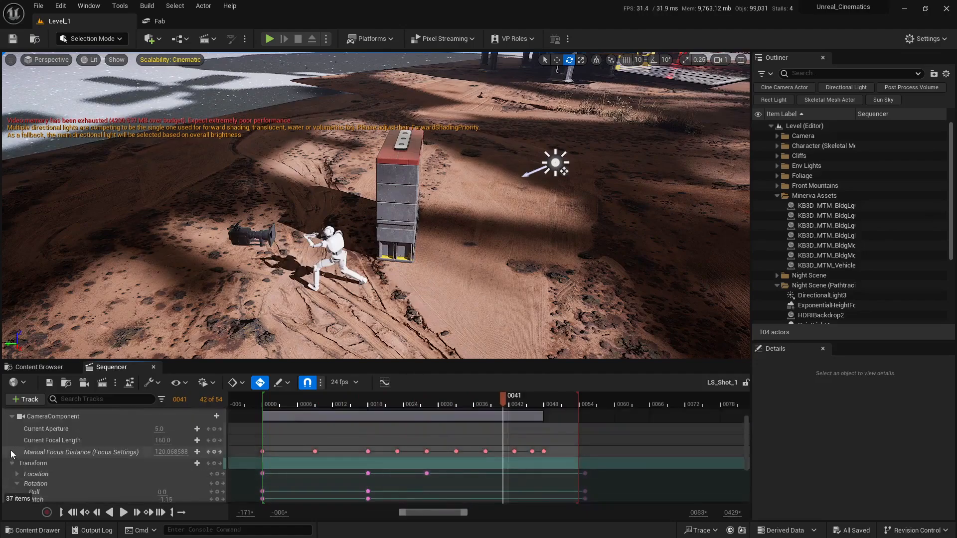
pyautogui.scroll(-10, 14, 466)
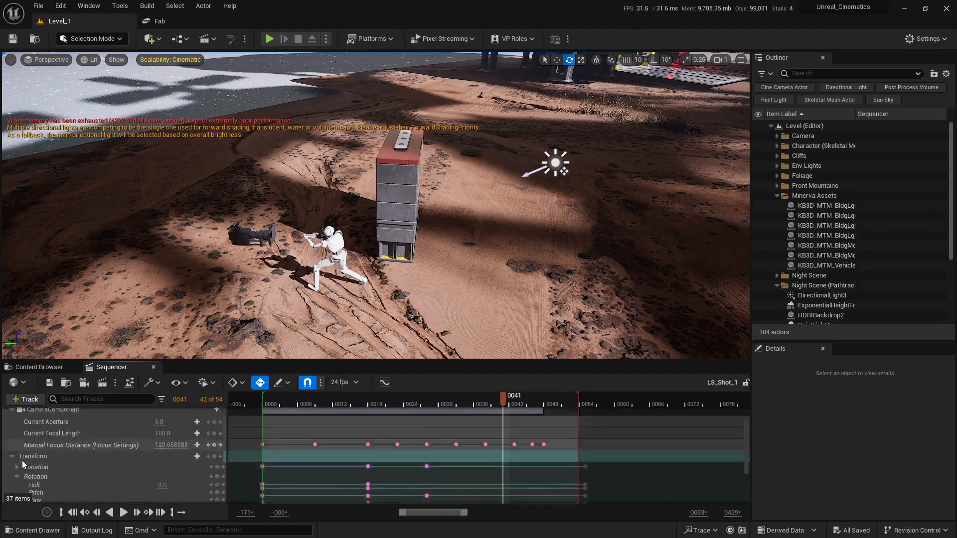
pyautogui.scroll(10, 107, 424)
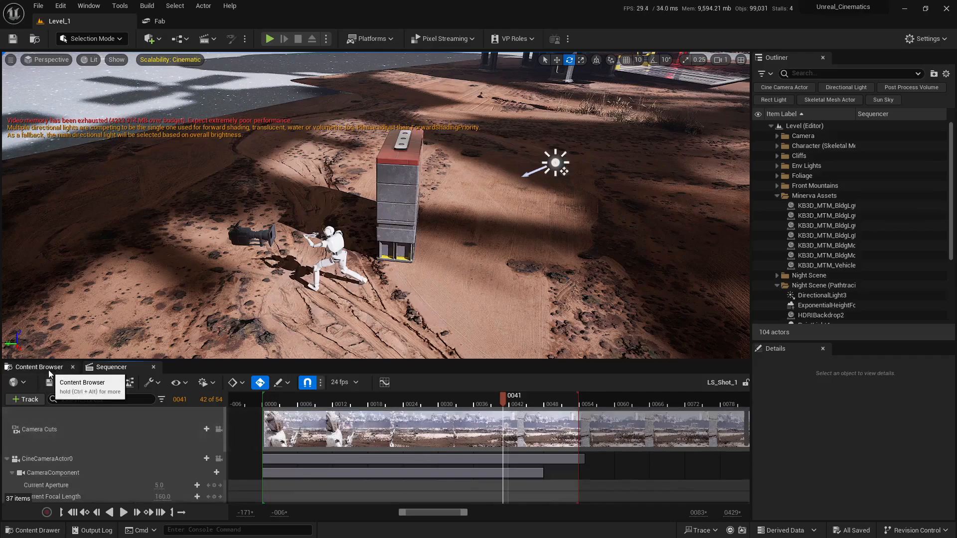
# Step: Open Level_2 from the Content folder
pyautogui.click(49, 370)
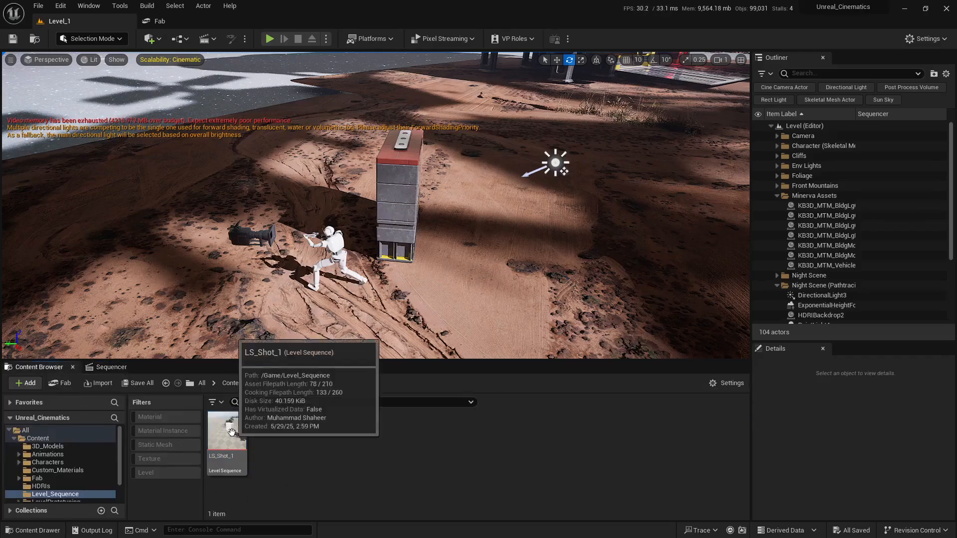
pyautogui.click(36, 439)
pyautogui.doubleClick(721, 432)
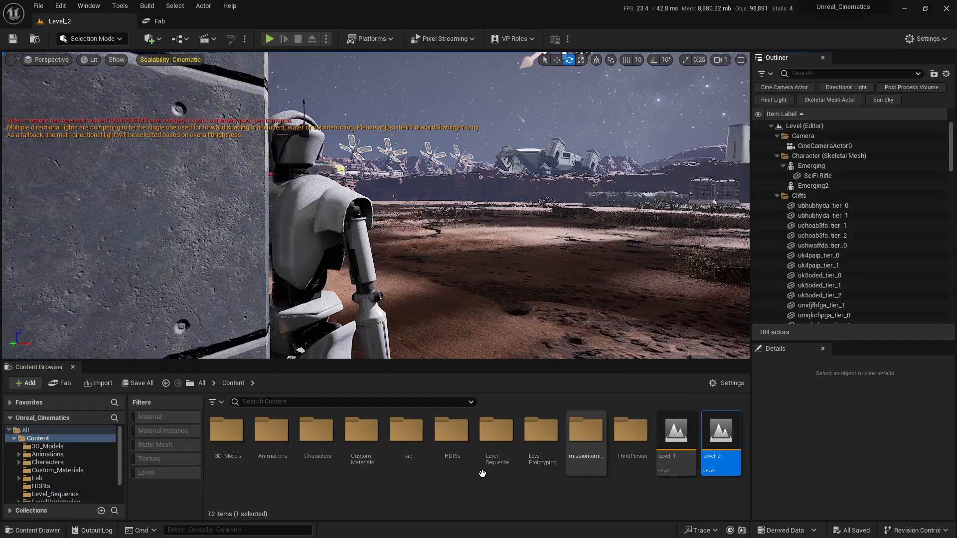
# Step: Duplicate the LS_Shot_1 level sequence in the Level_Sequence folder as LS_Shot_2
pyautogui.doubleClick(511, 474)
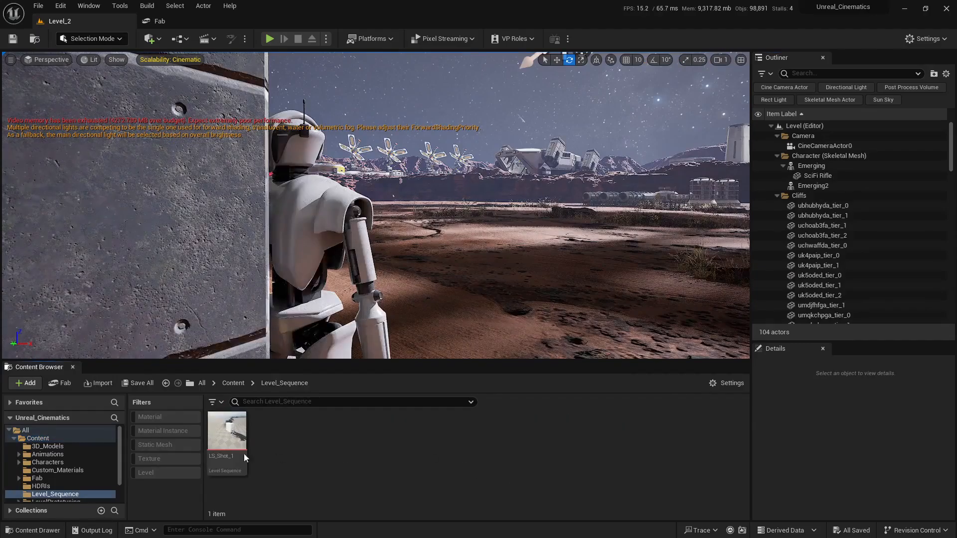
pyautogui.click(237, 443)
pyautogui.hotkey('ctrl', 'd')
pyautogui.press('Return')
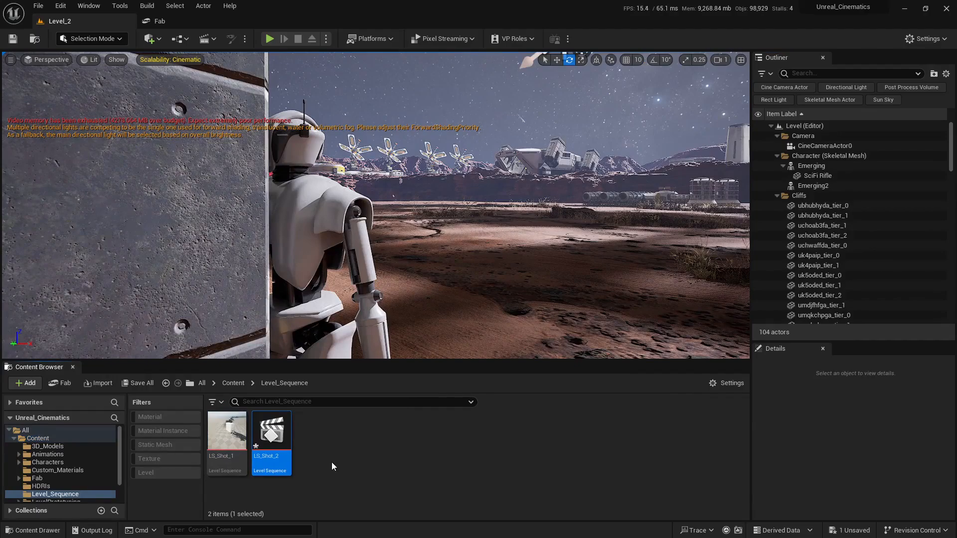
pyautogui.click(332, 444)
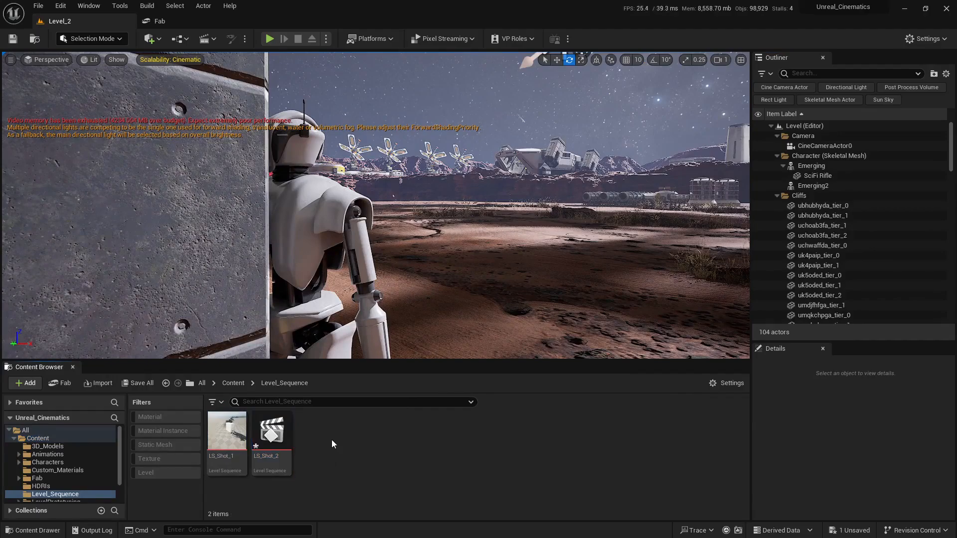
# Step: Open LS_Shot_1 in Level_2 and check its camera, character and rifle tracks for missing object bindings
pyautogui.doubleClick(222, 429)
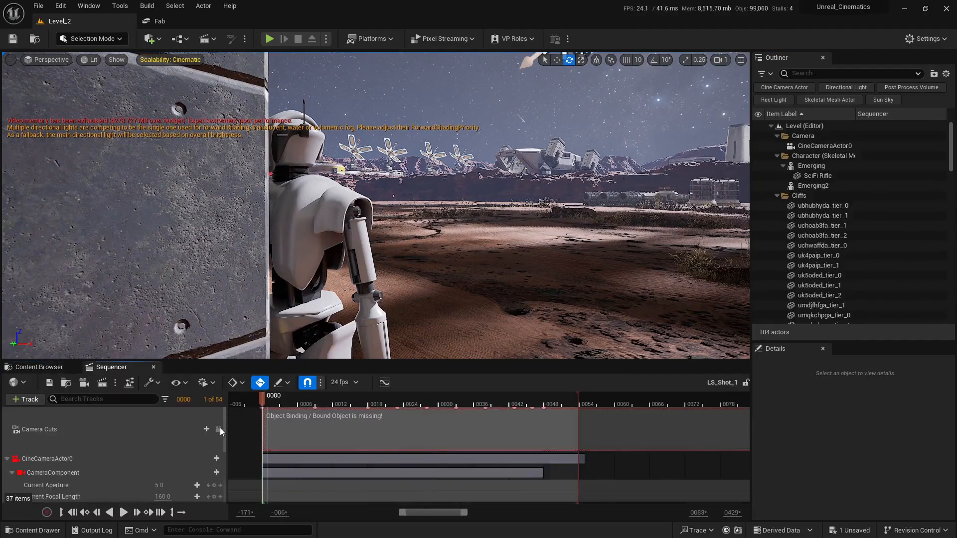
pyautogui.click(153, 366)
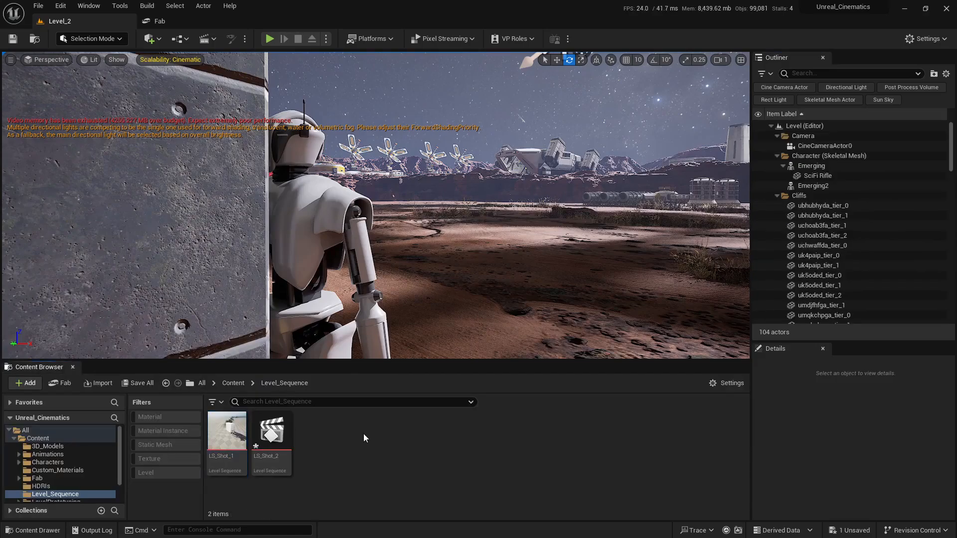
pyautogui.moveTo(370, 279); pyautogui.dragTo(304, 321, button='right')
pyautogui.moveTo(75, 224); pyautogui.dragTo(84, 208, button='right')
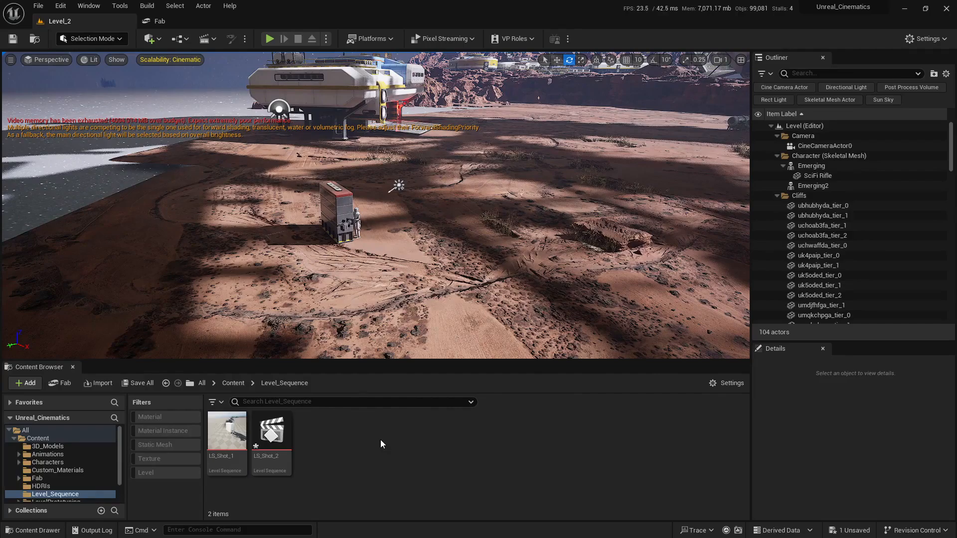
pyautogui.doubleClick(215, 422)
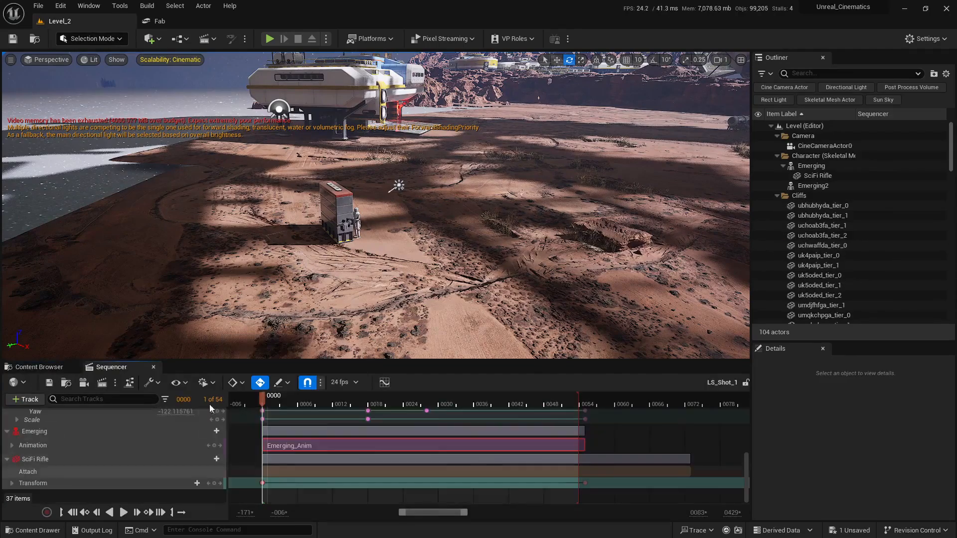
pyautogui.click(44, 367)
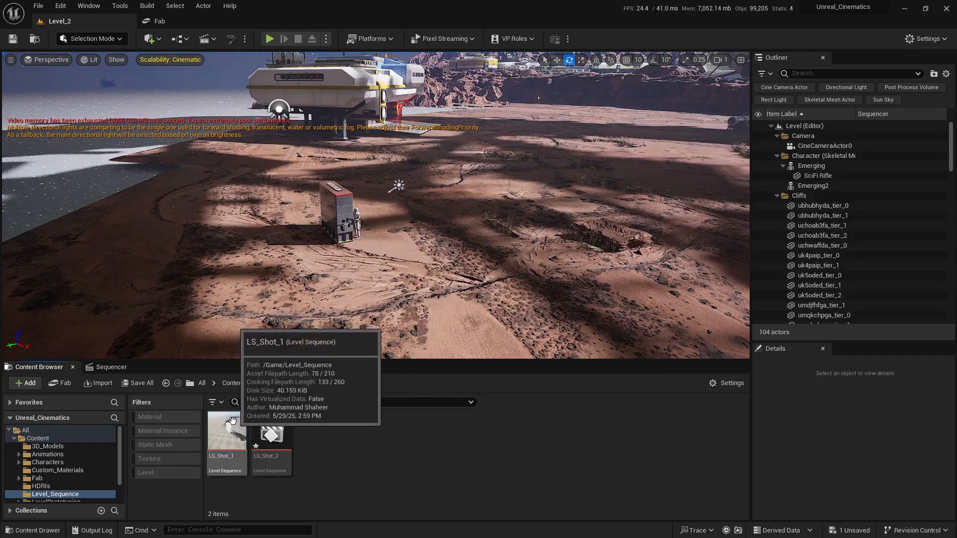
pyautogui.doubleClick(227, 425)
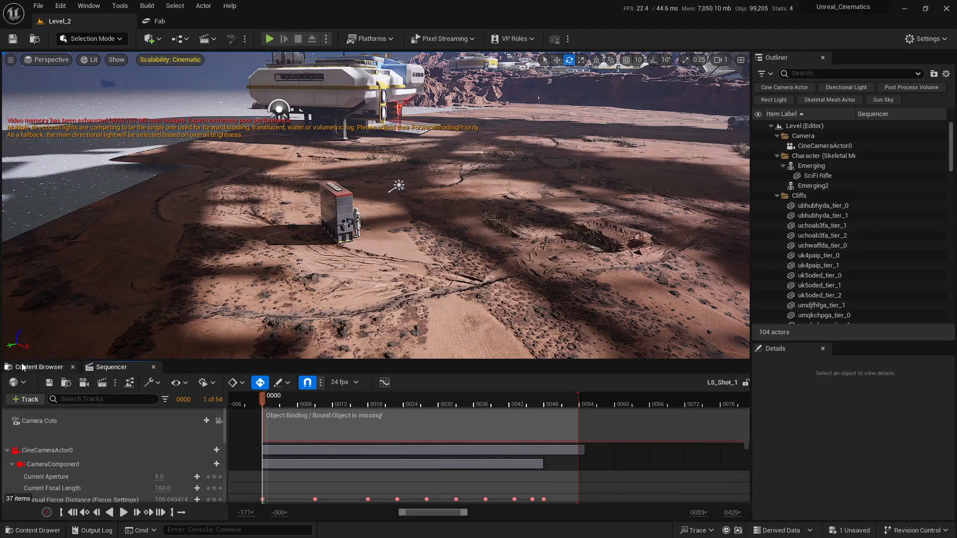
pyautogui.click(40, 367)
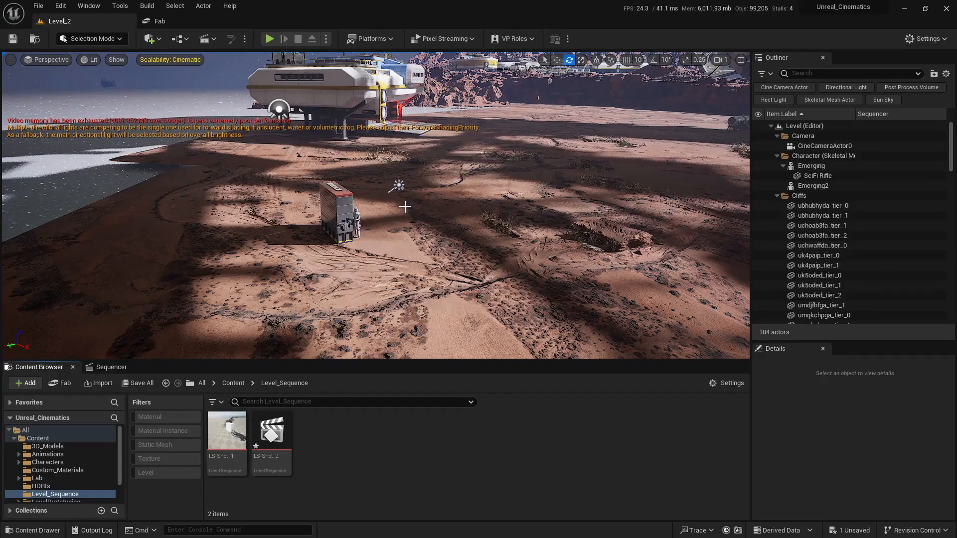
# Step: Examine the whole Level_2 environment from far away, including the terrain, mountain ranges and base structures
pyautogui.press('s')
pyautogui.moveTo(421, 219); pyautogui.dragTo(435, 201, button='right')
pyautogui.scroll(3, 421, 219)
pyautogui.scroll(3, 459, 214)
pyautogui.press('s')
pyautogui.press('w')
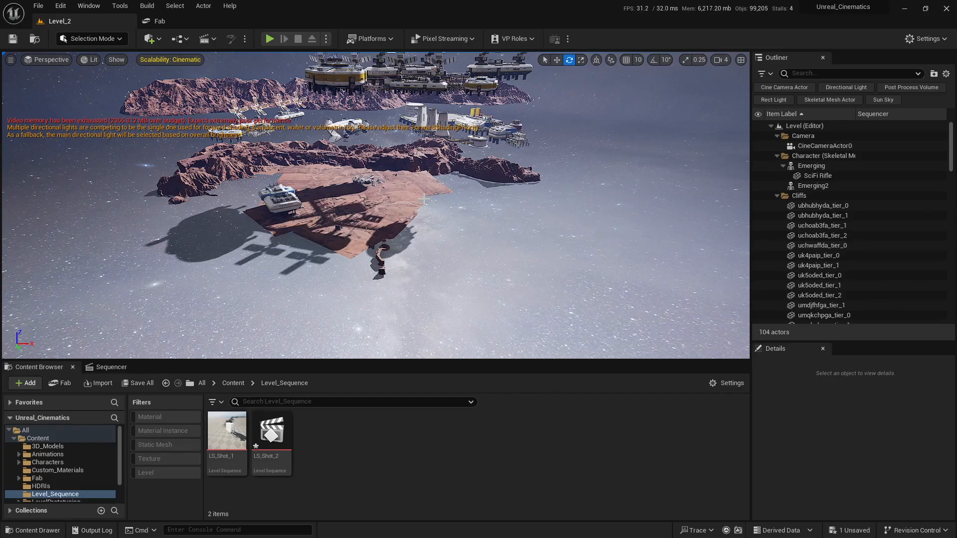
pyautogui.moveTo(423, 199); pyautogui.dragTo(413, 175, button='right')
pyautogui.press('w')
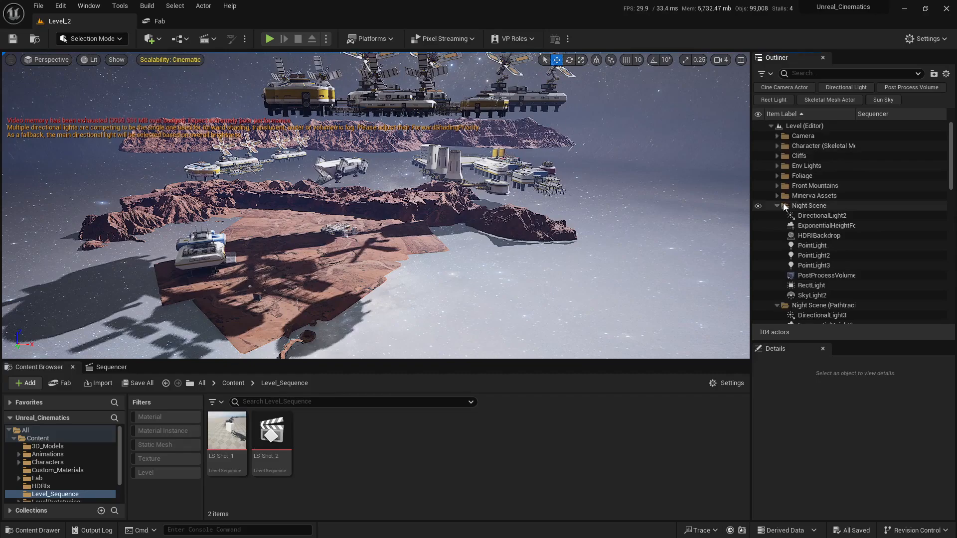
# Step: Collapse the remaining expanded folders in the Outliner, from Night Scene down to Surface Assets 2
pyautogui.click(782, 203)
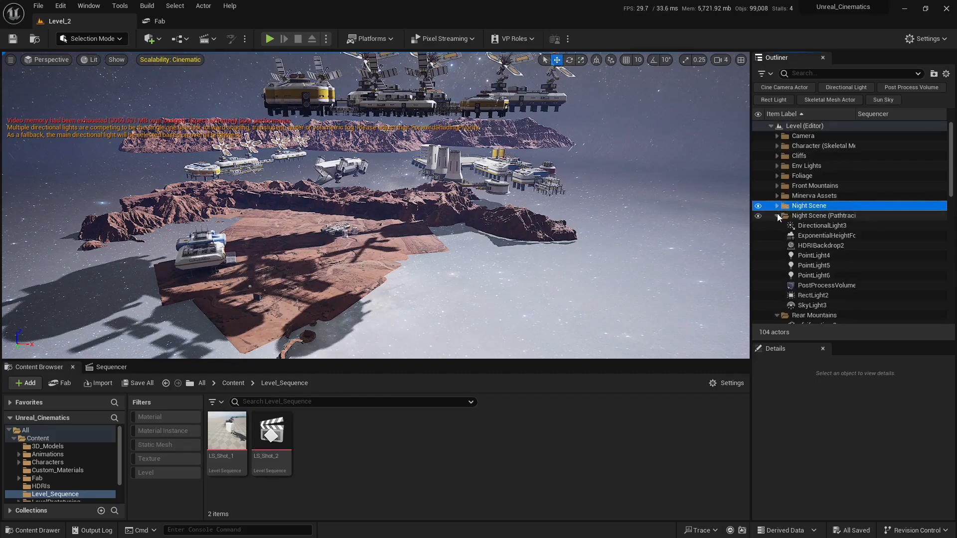
pyautogui.click(776, 216)
pyautogui.click(776, 225)
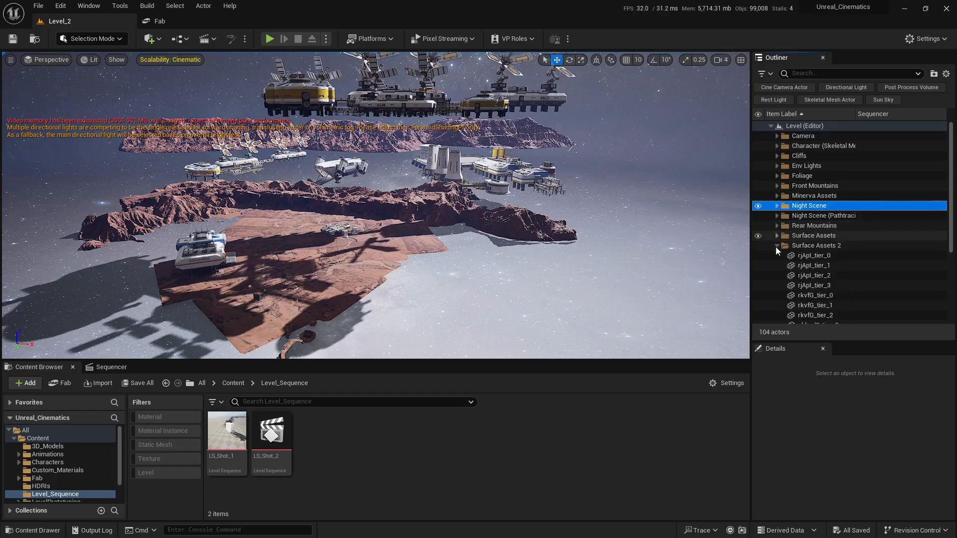
pyautogui.click(777, 236)
pyautogui.click(807, 280)
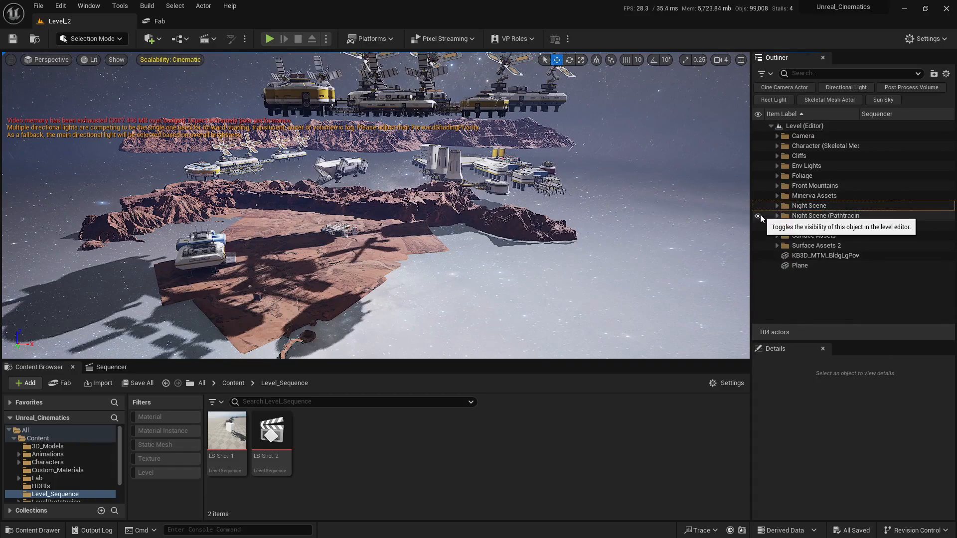
# Step: Hide the Night Scene and Night Scene (Pathtracing) folders so only the daytime lighting is used in Level_2
pyautogui.click(758, 215)
pyautogui.click(758, 205)
pyautogui.moveTo(523, 243); pyautogui.dragTo(419, 247, button='right')
# Step: Open the LS_Shot_2 sequence and delete all of its tracks
pyautogui.doubleClick(273, 430)
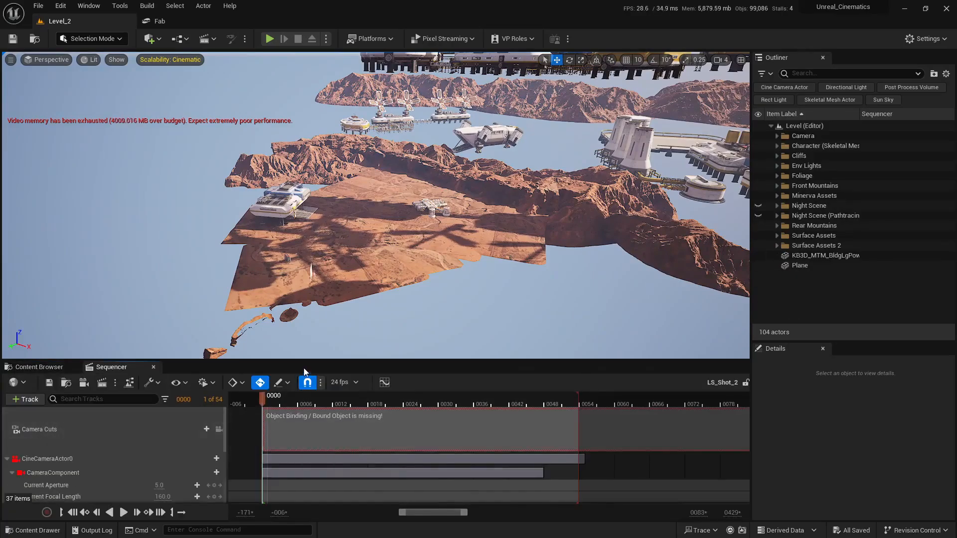
pyautogui.moveTo(301, 359); pyautogui.dragTo(310, 234)
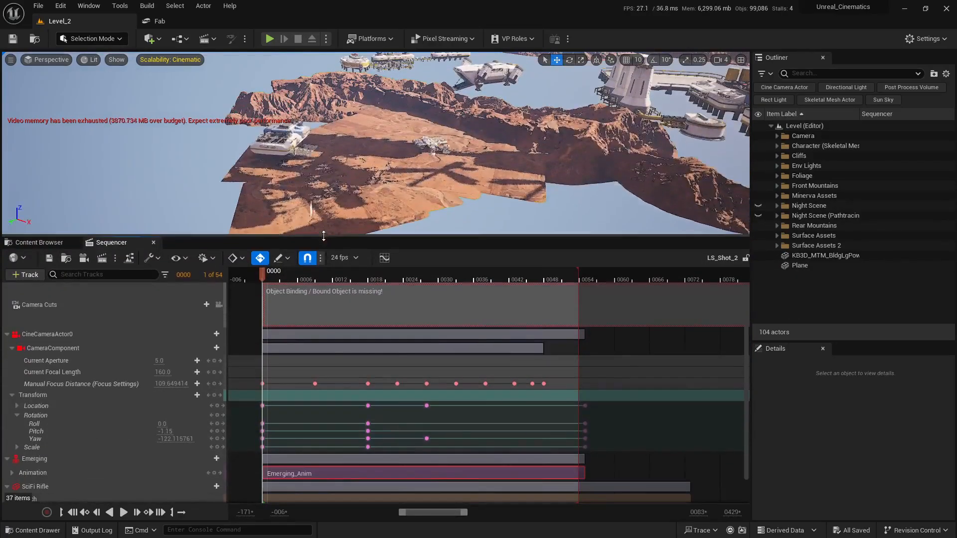
pyautogui.click(94, 303)
pyautogui.hotkey('ctrl', 'a')
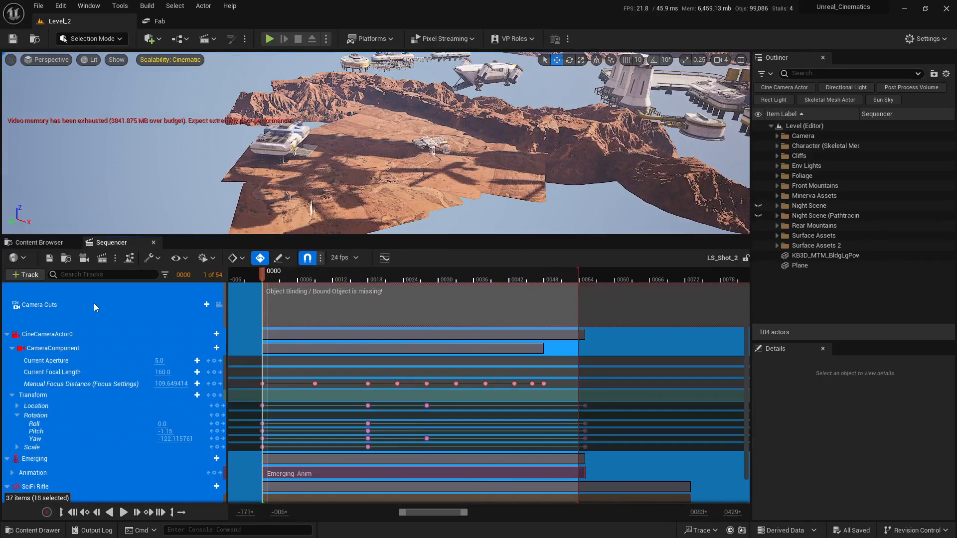
pyautogui.press('Delete')
# Step: Save the emptied LS_Shot_2 sequence and reduce the Sequencer's height to enlarge the viewport
pyautogui.click(854, 531)
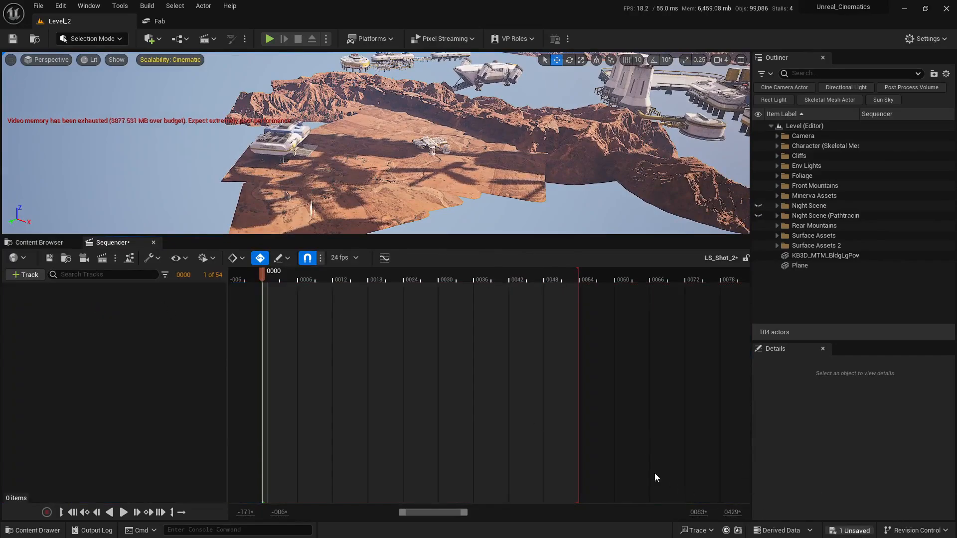
pyautogui.click(558, 375)
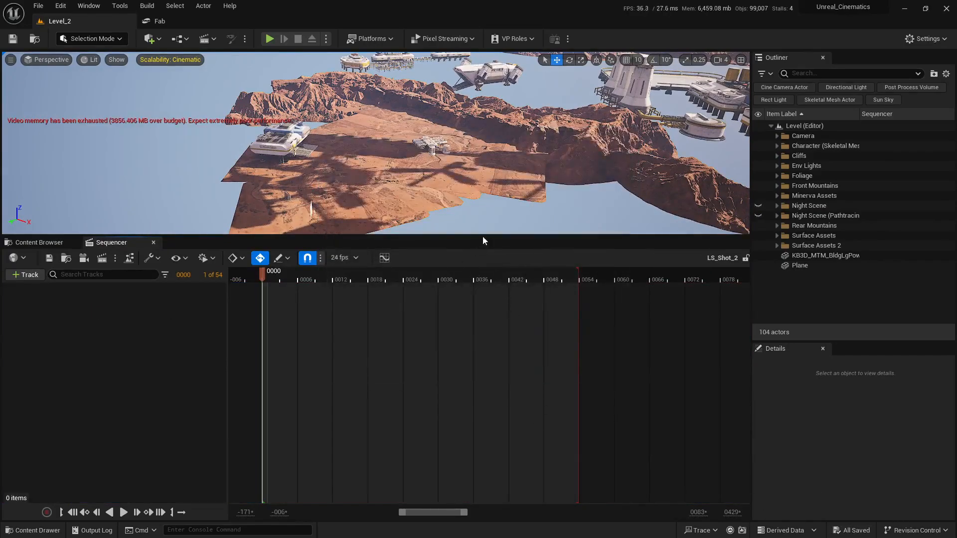
pyautogui.moveTo(483, 237); pyautogui.dragTo(483, 367)
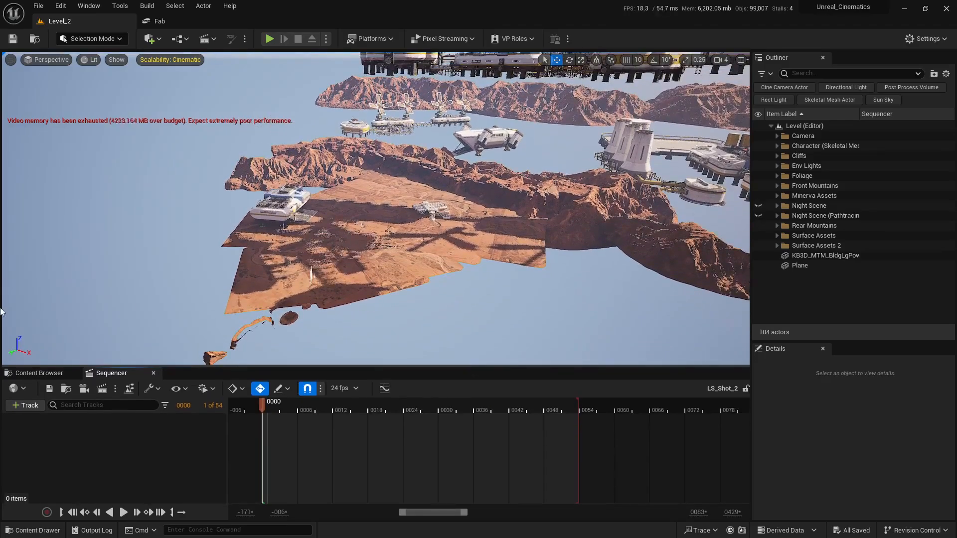
# Step: Return to the Content folder and look over the daylit Level_2 environment
pyautogui.click(42, 372)
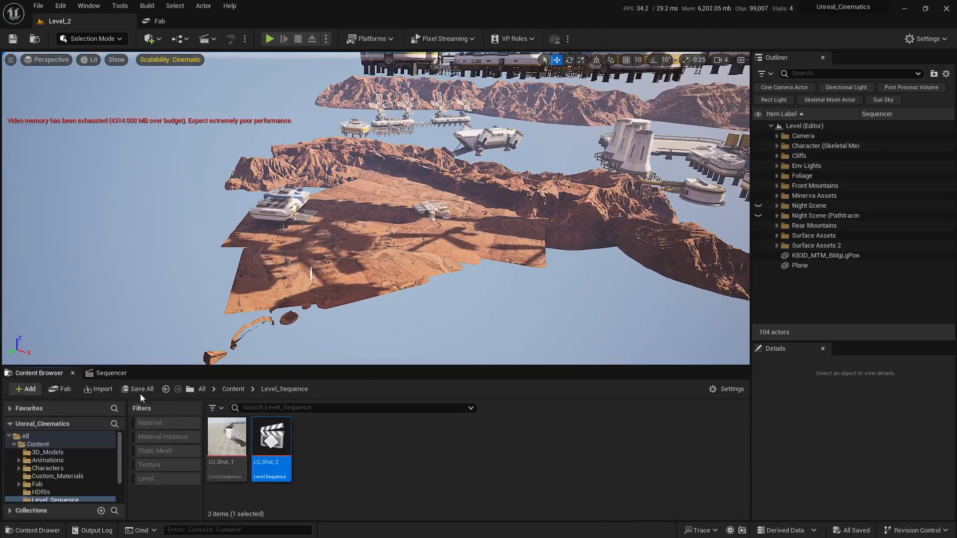
pyautogui.click(39, 445)
pyautogui.moveTo(376, 209); pyautogui.dragTo(456, 215, button='right')
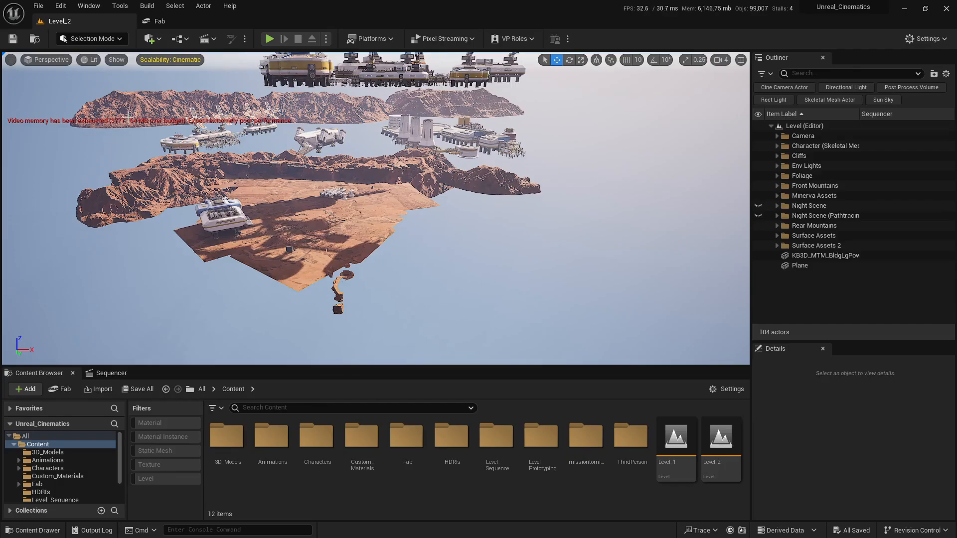
# Step: Create a new landscape of 8 × 8 components with an overall resolution of 505 × 505 in Level_2
pyautogui.moveTo(380, 239); pyautogui.dragTo(352, 374, button='right')
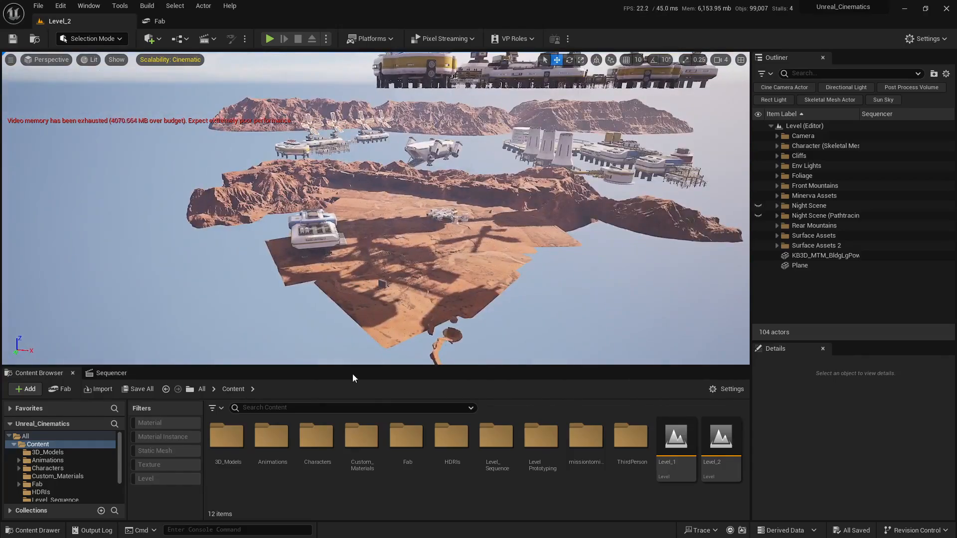
pyautogui.moveTo(355, 294); pyautogui.dragTo(357, 272, button='right')
pyautogui.scroll(-1, 357, 272)
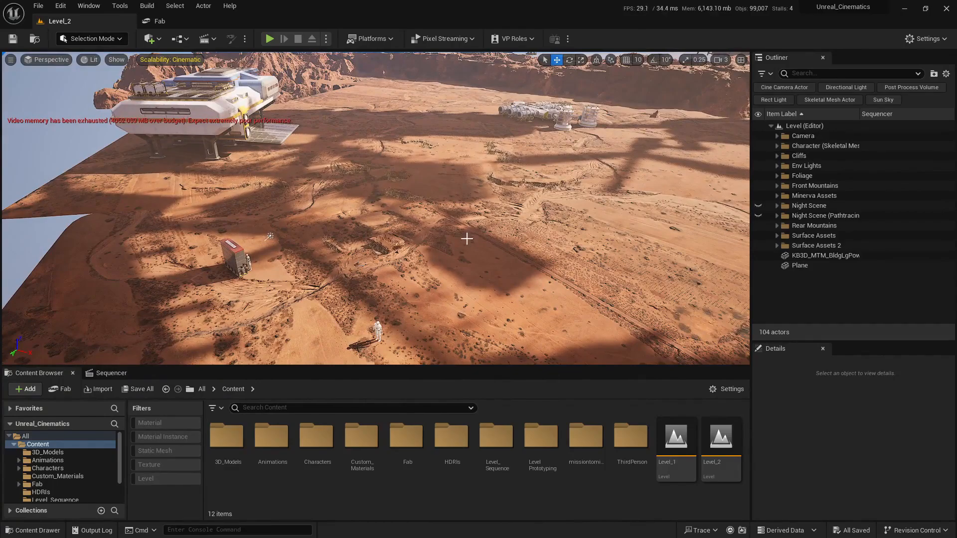
pyautogui.press('s')
pyautogui.moveTo(376, 209); pyautogui.dragTo(451, 203, button='right')
pyautogui.click(71, 38)
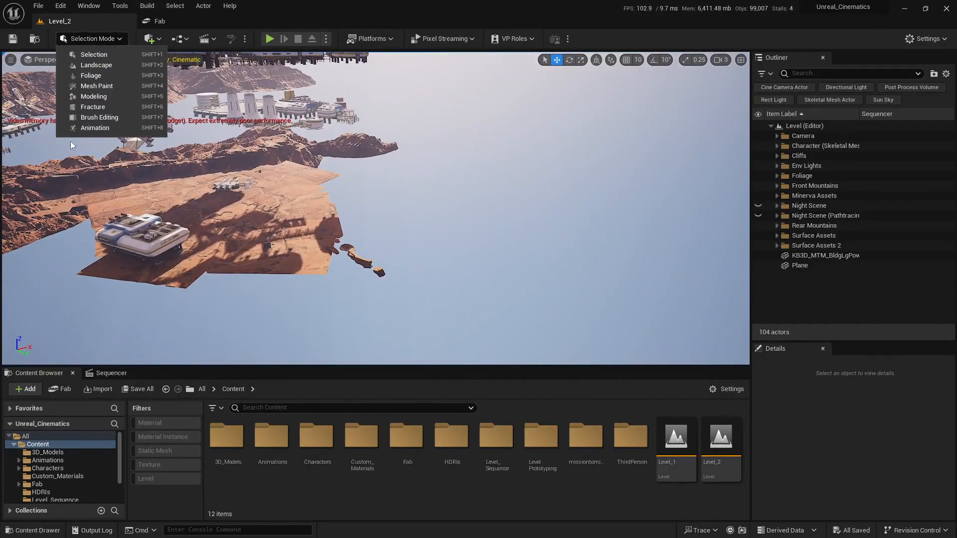
pyautogui.click(85, 65)
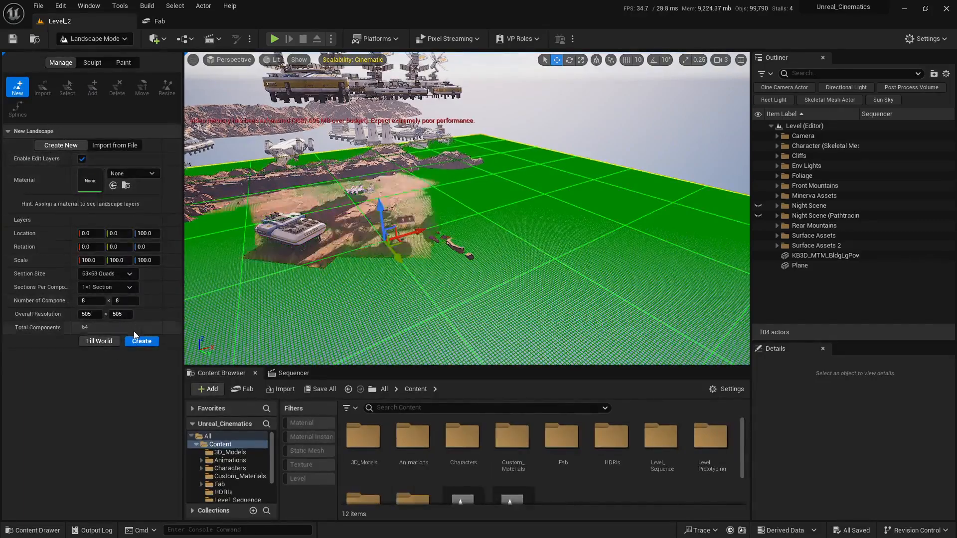
pyautogui.click(142, 341)
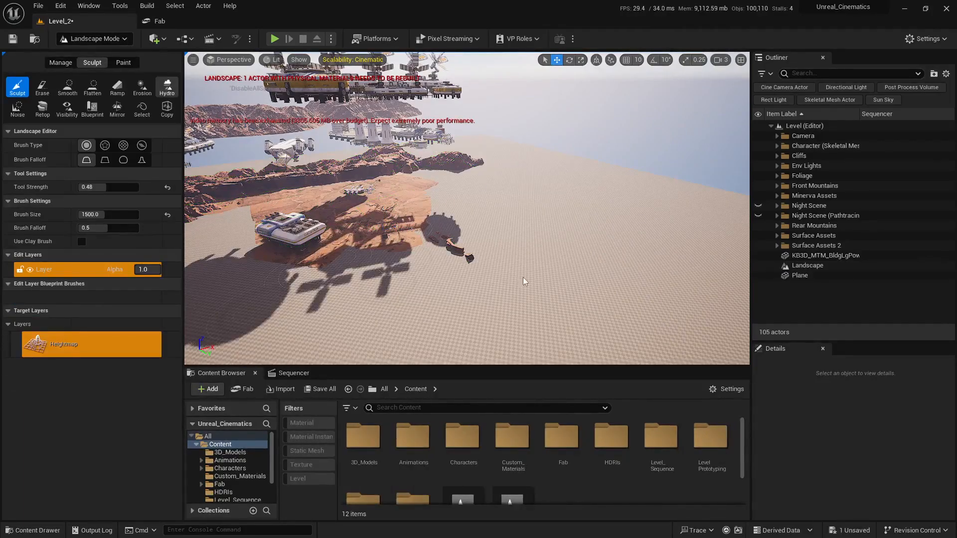
# Step: Look over the open end of the new landscape and return to Selection Mode
pyautogui.moveTo(523, 281); pyautogui.dragTo(504, 249, button='right')
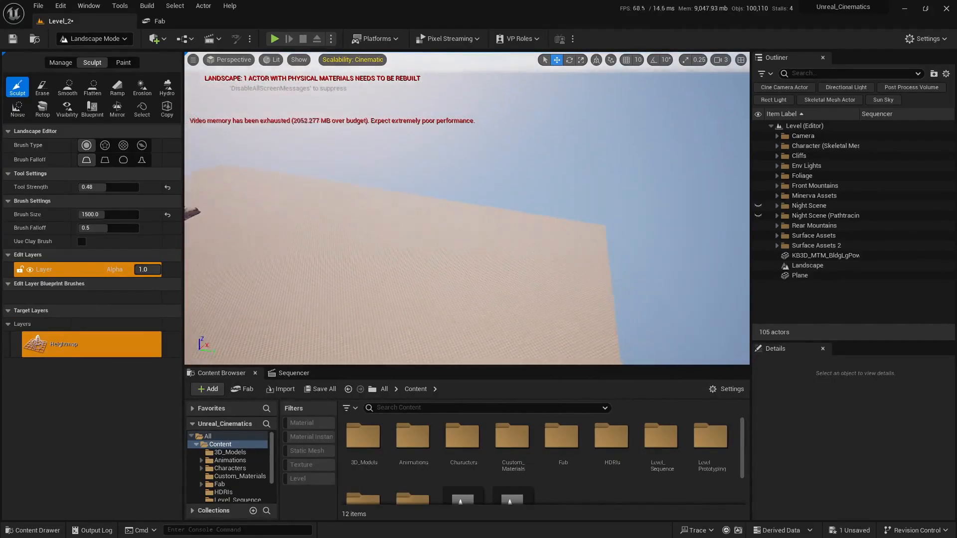
pyautogui.moveTo(583, 235)
pyautogui.mouseDown(button='right')
pyautogui.moveTo(569, 232)
pyautogui.moveTo(598, 245)
pyautogui.moveTo(583, 234)
pyautogui.mouseUp(button='right')
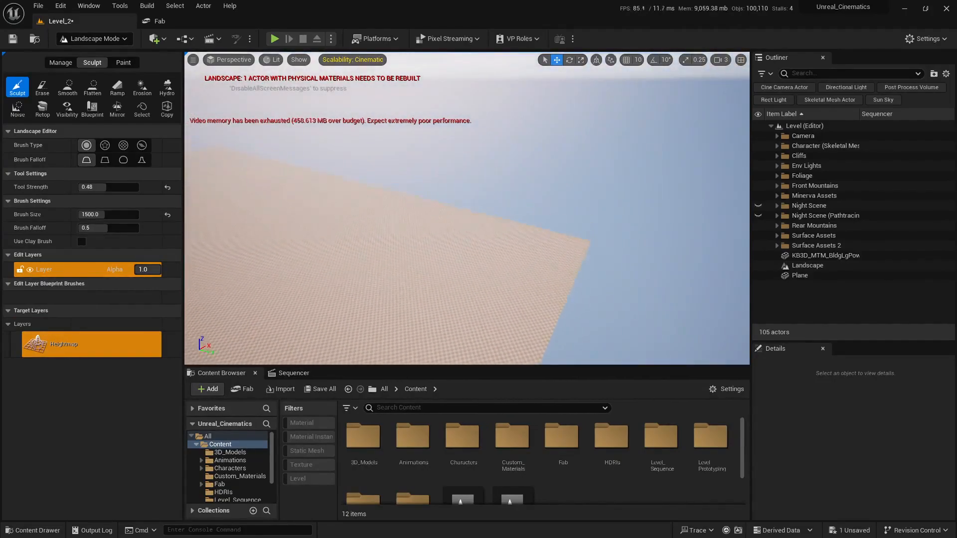
pyautogui.moveTo(363, 172); pyautogui.dragTo(359, 172, button='right')
pyautogui.moveTo(349, 224)
pyautogui.mouseDown(button='right')
pyautogui.moveTo(466, 243)
pyautogui.moveTo(452, 240)
pyautogui.mouseUp(button='right')
pyautogui.moveTo(468, 205); pyautogui.dragTo(429, 205, button='right')
pyautogui.click(67, 40)
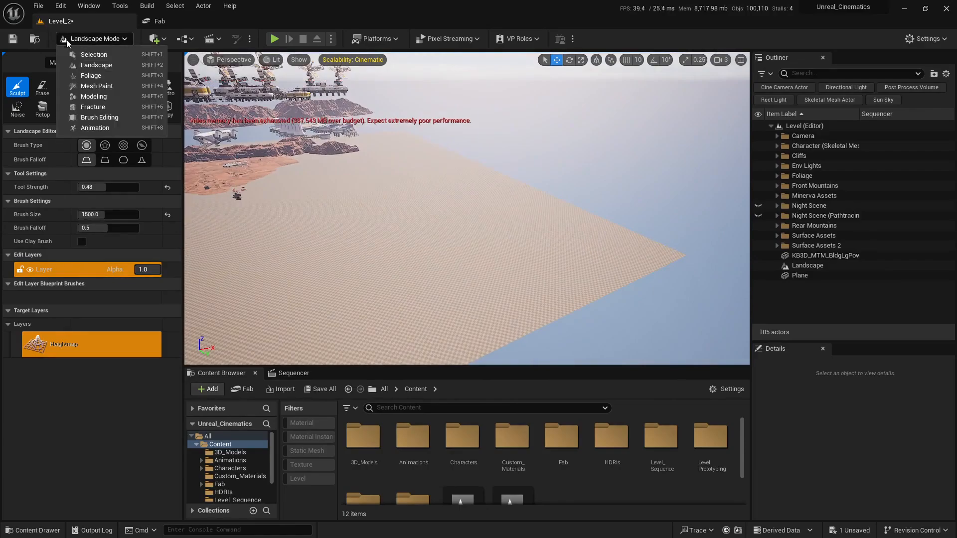
pyautogui.click(92, 54)
# Step: Select all the ground tile actors contained in the Surface Assets folder
pyautogui.moveTo(512, 193); pyautogui.dragTo(459, 197, button='right')
pyautogui.press('w')
pyautogui.click(423, 212)
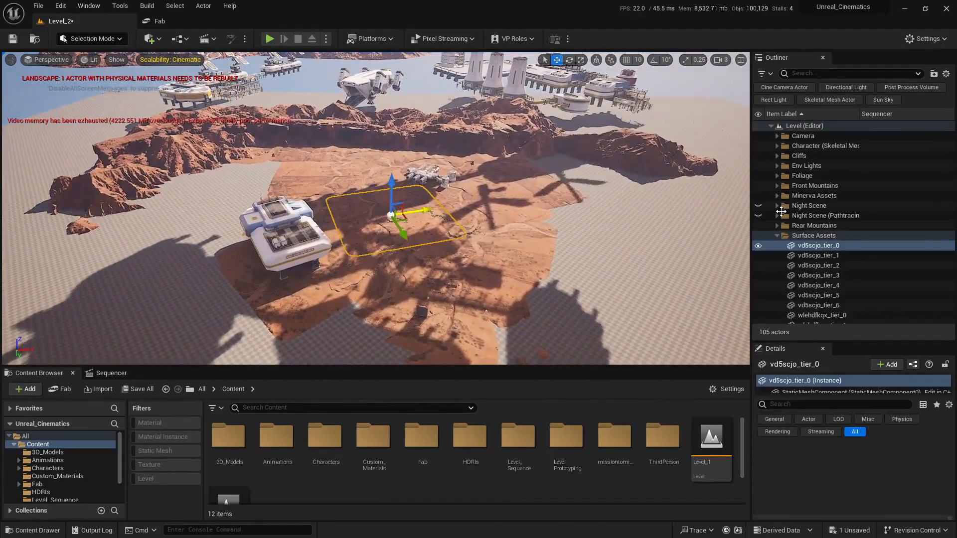
pyautogui.rightClick(814, 238)
pyautogui.moveTo(833, 279)
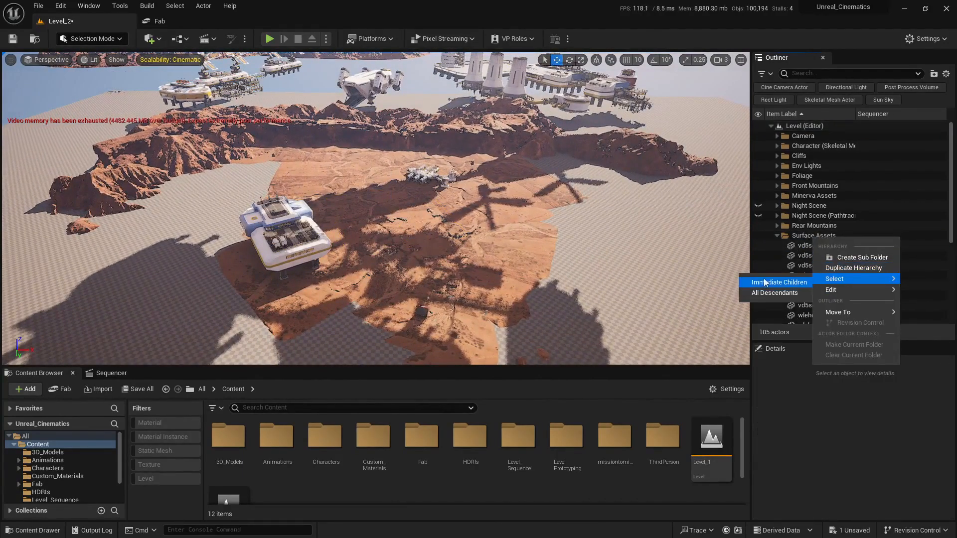
pyautogui.click(755, 295)
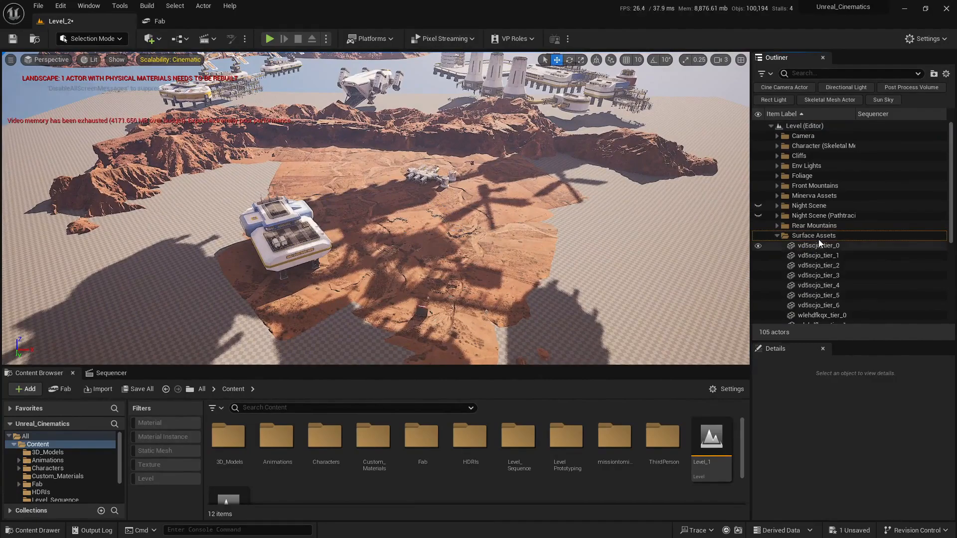
pyautogui.click(804, 236)
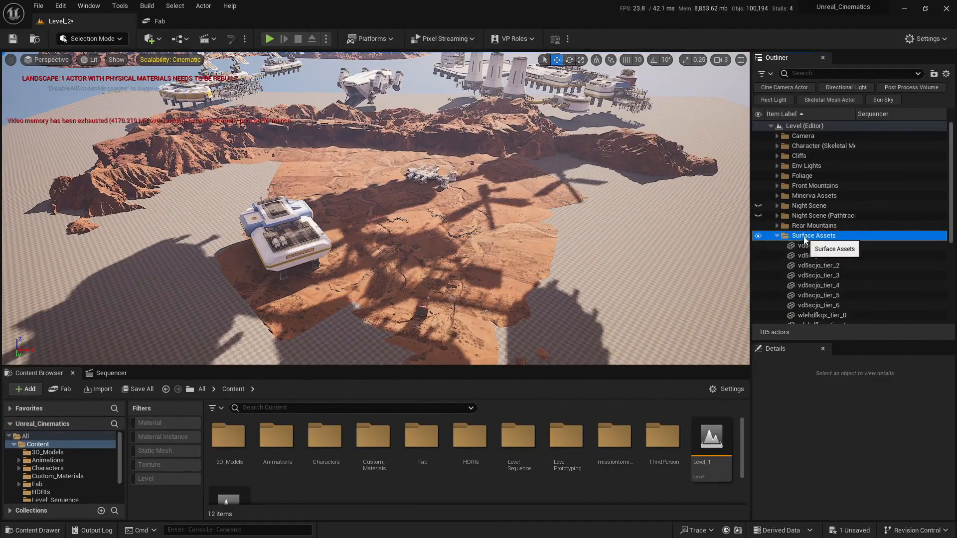
pyautogui.rightClick(803, 237)
pyautogui.moveTo(828, 279)
pyautogui.click(770, 282)
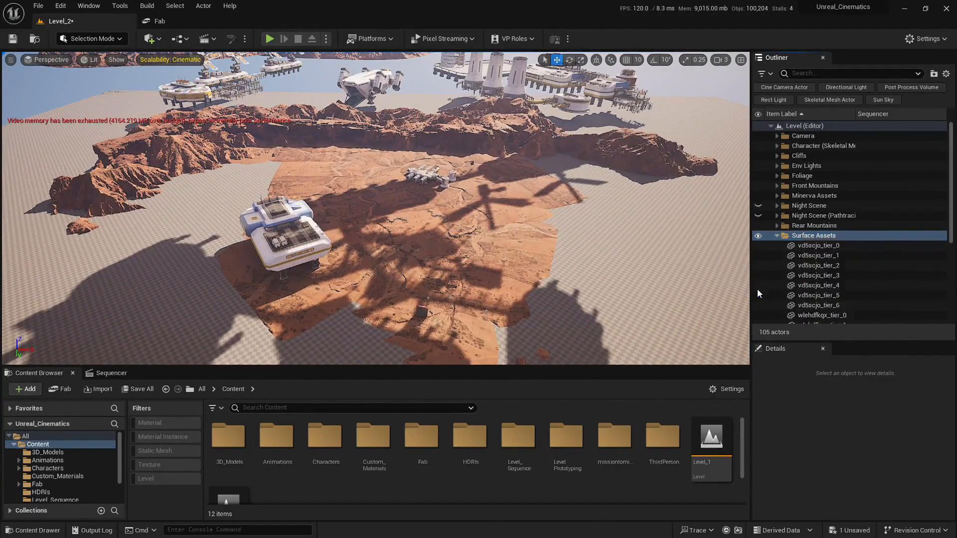
# Step: Move the selected ground tiles away from the base to the empty far corner of the landscape
pyautogui.moveTo(435, 194); pyautogui.dragTo(573, 207, button='right')
pyautogui.scroll(1, 564, 205)
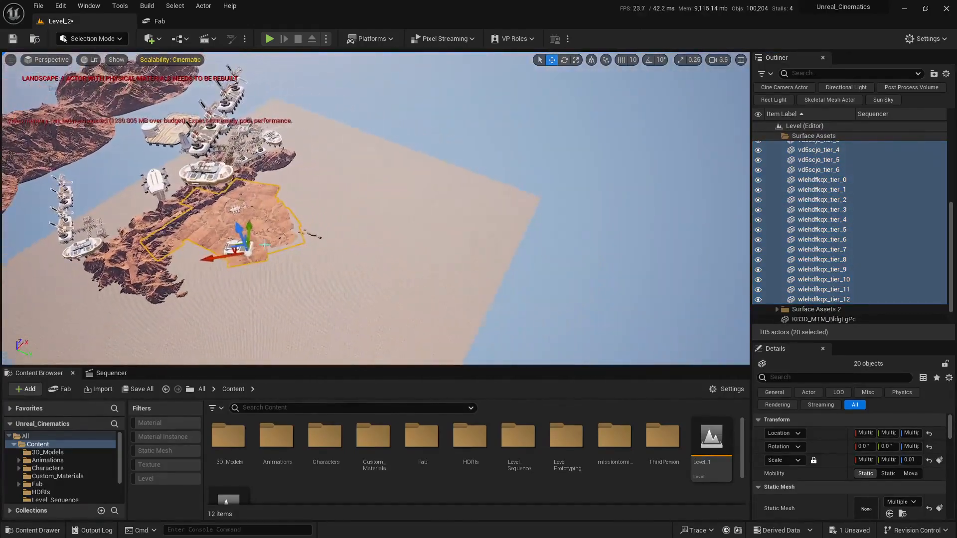
pyautogui.moveTo(230, 256); pyautogui.dragTo(498, 234)
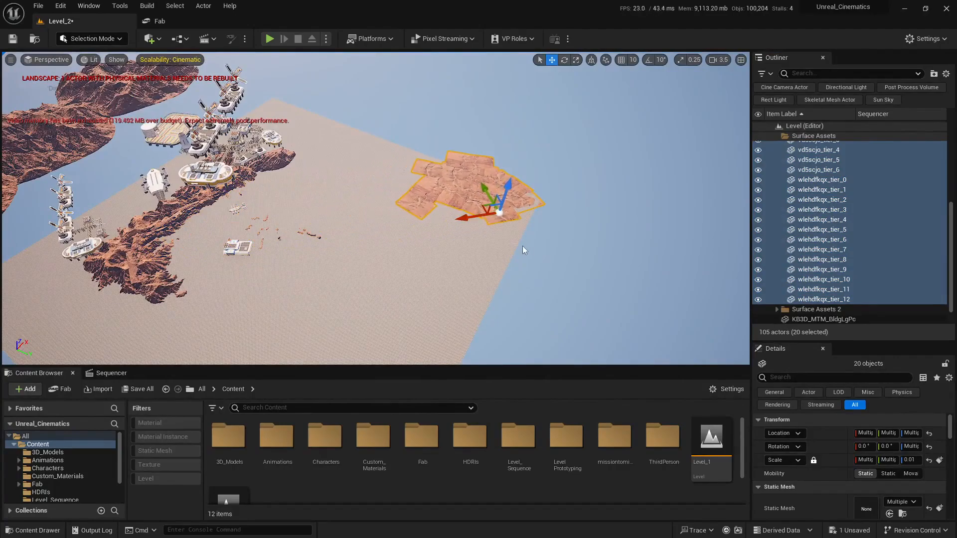
# Step: Rotate the ground tiles horizontally by about -76° and shift them over the landscape's corner
pyautogui.moveTo(524, 249); pyautogui.dragTo(463, 258, button='right')
pyautogui.press('e')
pyautogui.moveTo(453, 258); pyautogui.dragTo(405, 267)
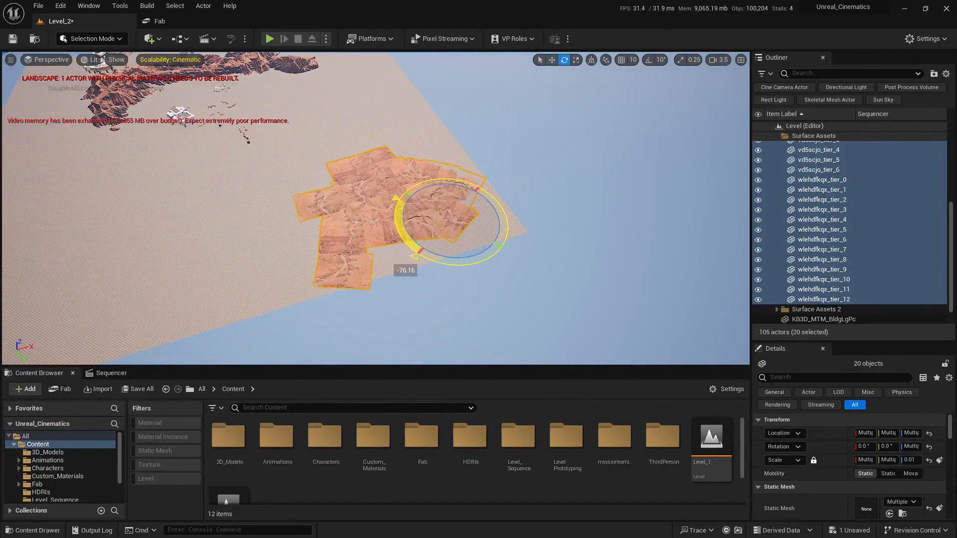
pyautogui.press('w')
pyautogui.moveTo(437, 221); pyautogui.dragTo(411, 338)
pyautogui.scroll(-3, 299, 472)
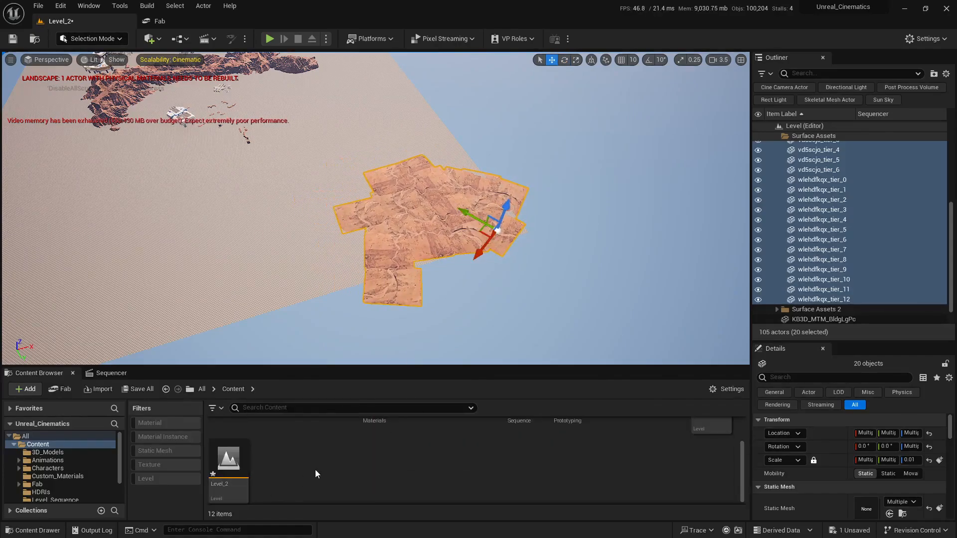
pyautogui.scroll(3, 315, 468)
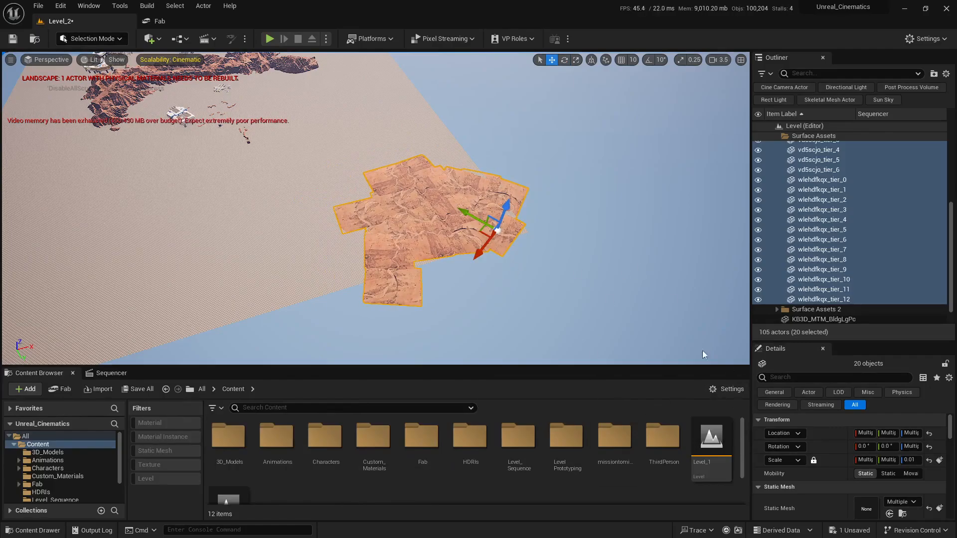
# Step: Duplicate the selected ground tiles and place the copy beside the original patch
pyautogui.moveTo(442, 230)
pyautogui.mouseDown(button='right')
pyautogui.moveTo(437, 218)
pyautogui.moveTo(425, 223)
pyautogui.moveTo(439, 219)
pyautogui.mouseUp(button='right')
pyautogui.press('s')
pyautogui.scroll(1, 441, 230)
pyautogui.press('w')
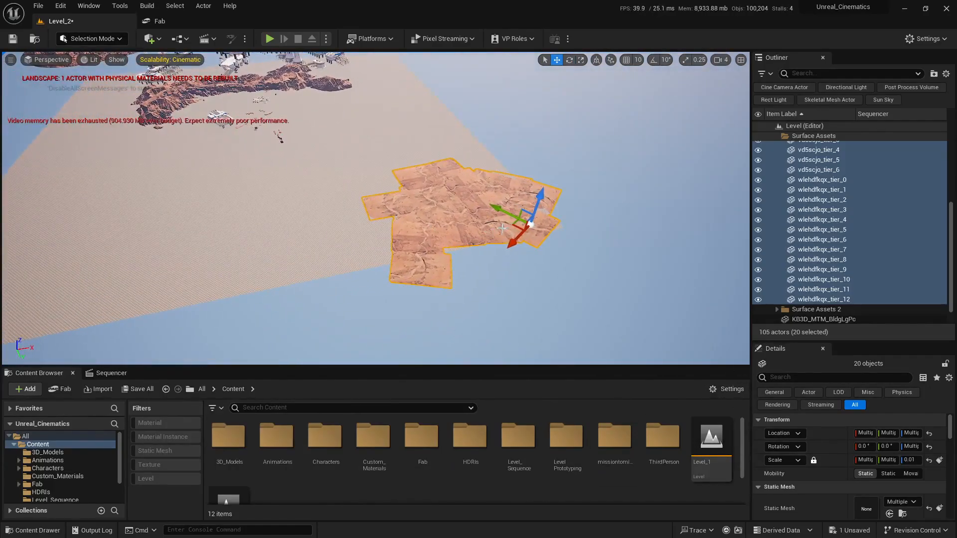
pyautogui.keyDown('alt'); pyautogui.moveTo(513, 224); pyautogui.dragTo(365, 256); pyautogui.keyUp('alt')
pyautogui.press('w')
pyautogui.moveTo(364, 256); pyautogui.dragTo(438, 196, button='right')
pyautogui.press('a')
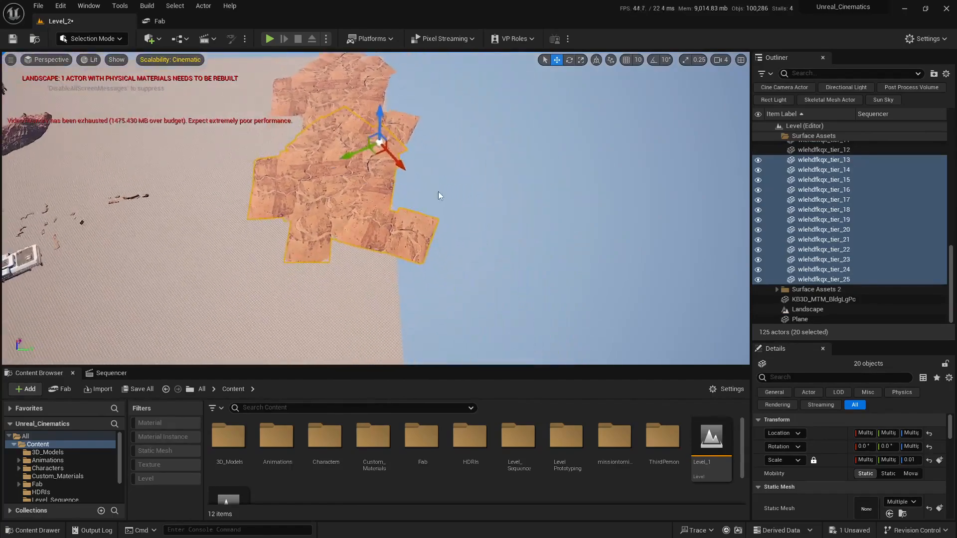
# Step: Rotate the duplicated ground tiles and move them so they overlap the original patch without a gap
pyautogui.press('e')
pyautogui.moveTo(361, 177); pyautogui.dragTo(474, 120)
pyautogui.press('w')
pyautogui.press('d')
pyautogui.moveTo(415, 131); pyautogui.dragTo(277, 143, button='right')
pyautogui.press('w')
pyautogui.press('w')
pyautogui.moveTo(448, 230); pyautogui.dragTo(293, 150)
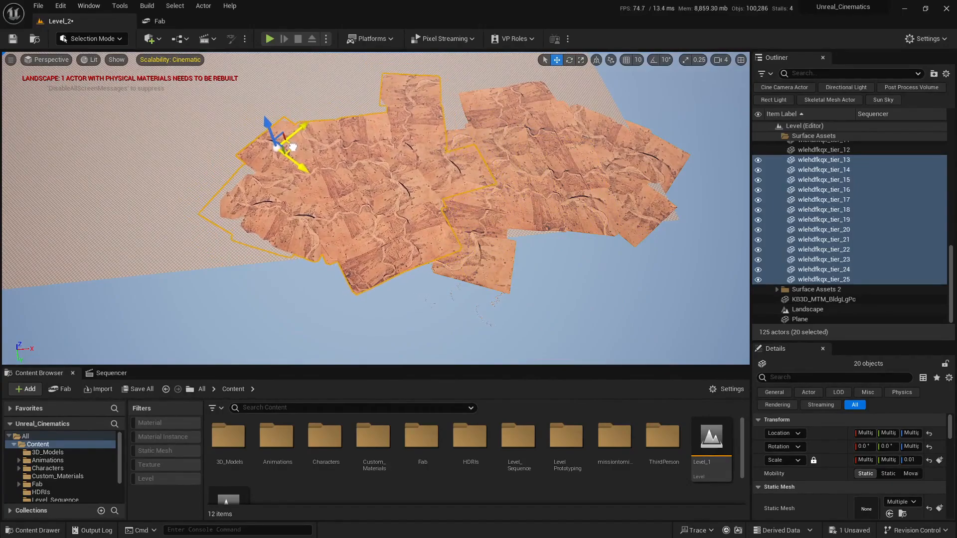
# Step: Duplicate two of the ground tiles and move the copies to fill the hole between the two patches
pyautogui.moveTo(293, 149); pyautogui.dragTo(367, 135, button='right')
pyautogui.press('a')
pyautogui.press('w')
pyautogui.moveTo(383, 228)
pyautogui.mouseDown(button='right')
pyautogui.moveTo(385, 244)
pyautogui.moveTo(382, 228)
pyautogui.mouseUp(button='right')
pyautogui.click(383, 227)
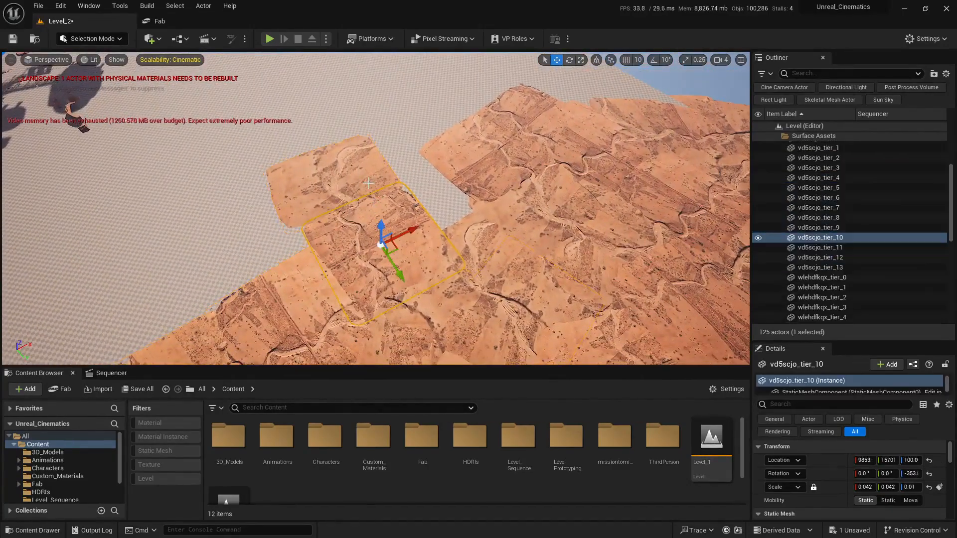
pyautogui.keyDown('alt'); pyautogui.moveTo(305, 189); pyautogui.dragTo(447, 132); pyautogui.keyUp('alt')
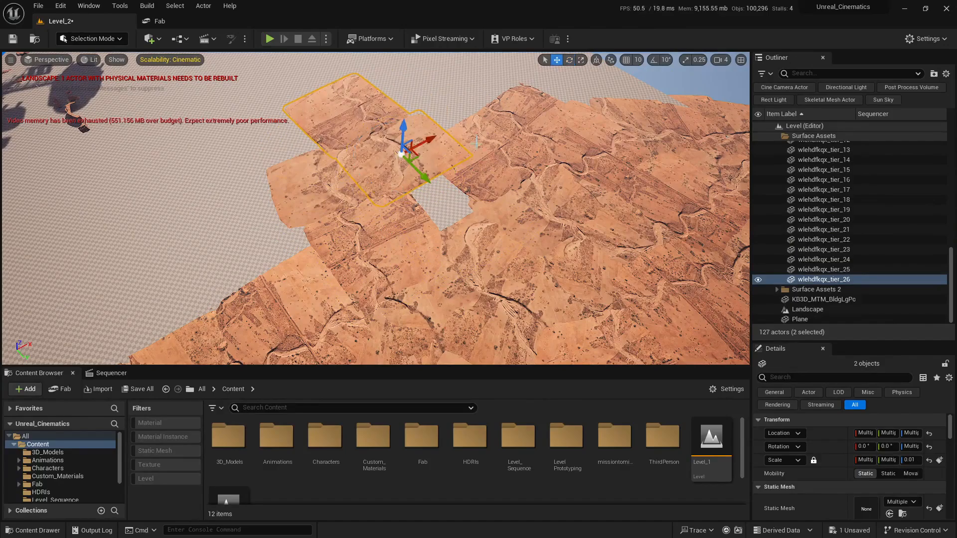
pyautogui.moveTo(420, 161); pyautogui.dragTo(471, 221)
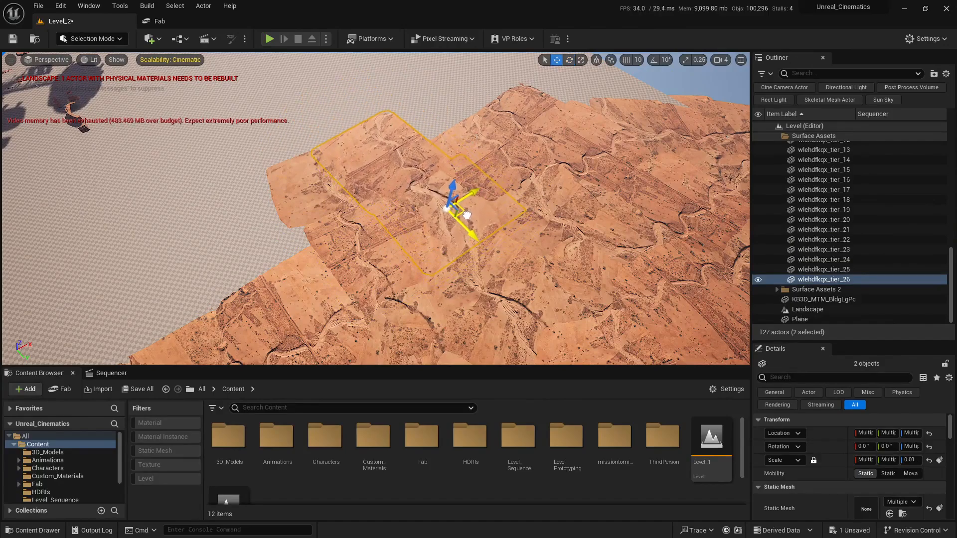
pyautogui.press('Escape')
# Step: Select everything in the Surface Assets folder and shift the combined ground patch slightly sideways on the landscape
pyautogui.moveTo(467, 216); pyautogui.dragTo(541, 202, button='right')
pyautogui.click(822, 138)
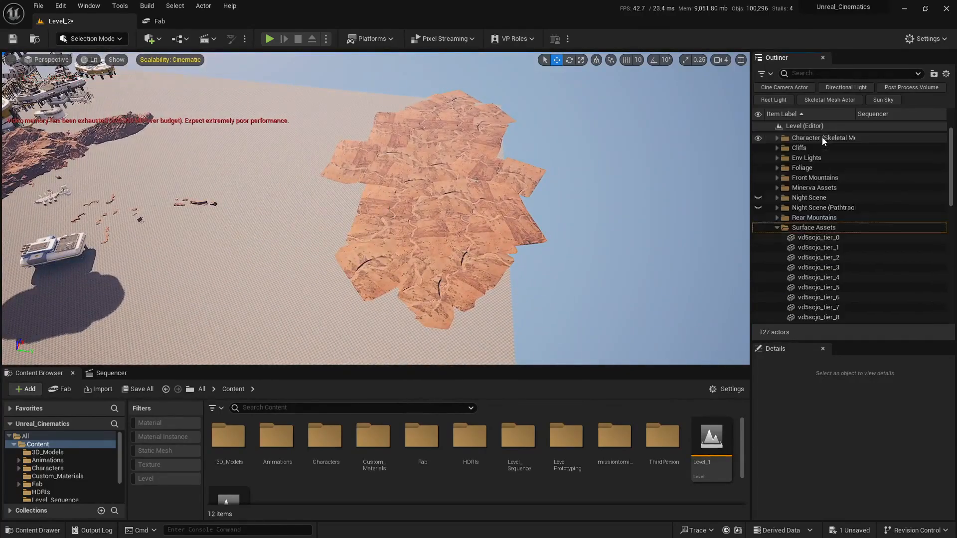
pyautogui.rightClick(807, 228)
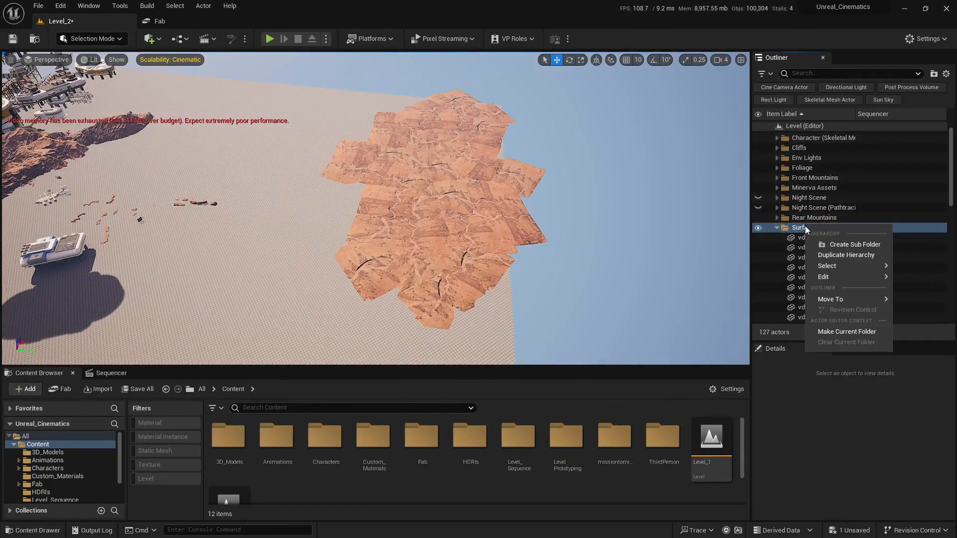
pyautogui.moveTo(817, 263)
pyautogui.click(708, 265)
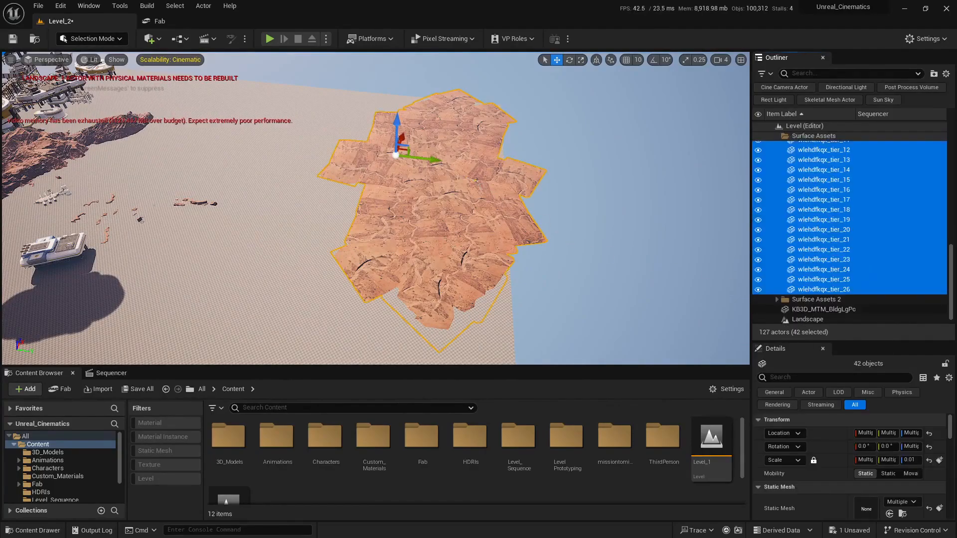
pyautogui.moveTo(444, 221)
pyautogui.mouseDown(button='right')
pyautogui.moveTo(446, 203)
pyautogui.moveTo(443, 221)
pyautogui.mouseUp(button='right')
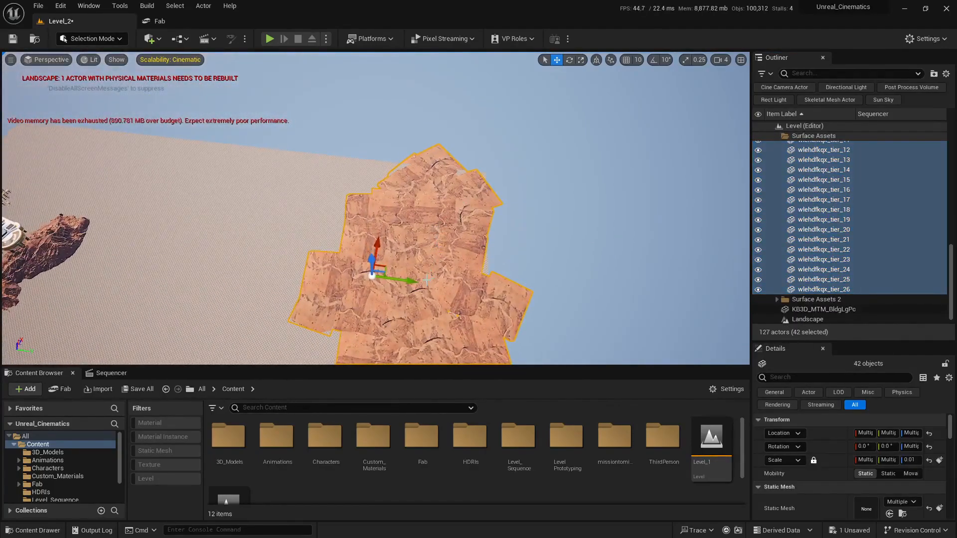
pyautogui.moveTo(410, 289); pyautogui.dragTo(362, 275)
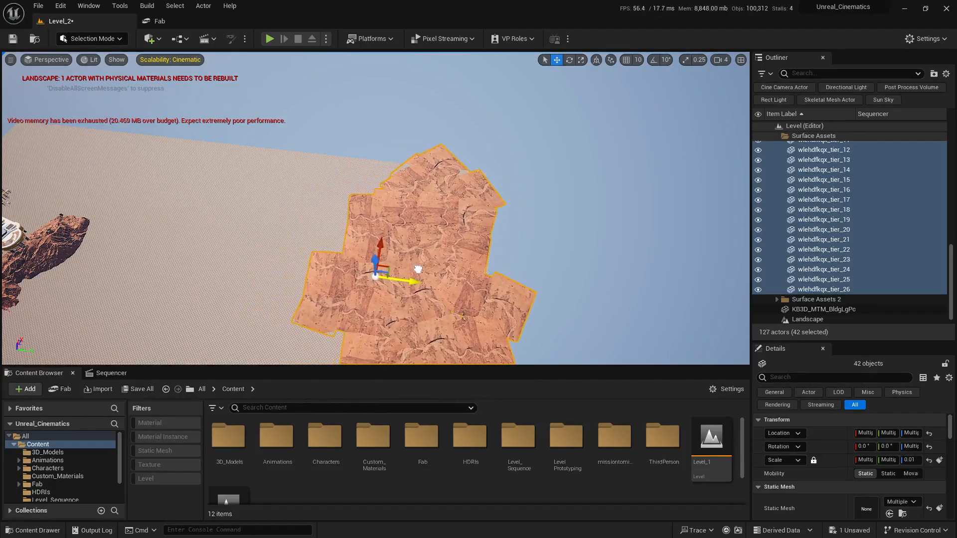
pyautogui.press('Escape')
# Step: Examine the combined ground patch and its surroundings on the landscape from several angles
pyautogui.moveTo(417, 270); pyautogui.dragTo(362, 351, button='right')
pyautogui.scroll(1, 417, 269)
pyautogui.press('w')
pyautogui.press('s')
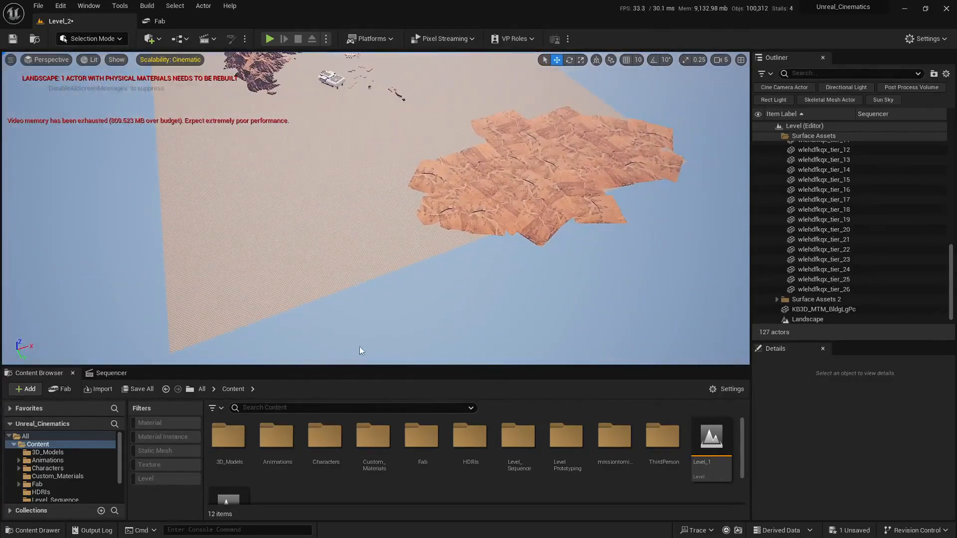
pyautogui.press('w')
pyautogui.moveTo(472, 208); pyautogui.dragTo(424, 145, button='right')
pyautogui.scroll(-1, 472, 209)
pyautogui.scroll(-3, 604, 167)
pyautogui.scroll(-2, 472, 208)
pyautogui.scroll(3, 376, 209)
pyautogui.scroll(2, 376, 208)
pyautogui.press('w')
pyautogui.moveTo(424, 319); pyautogui.dragTo(444, 325, button='right')
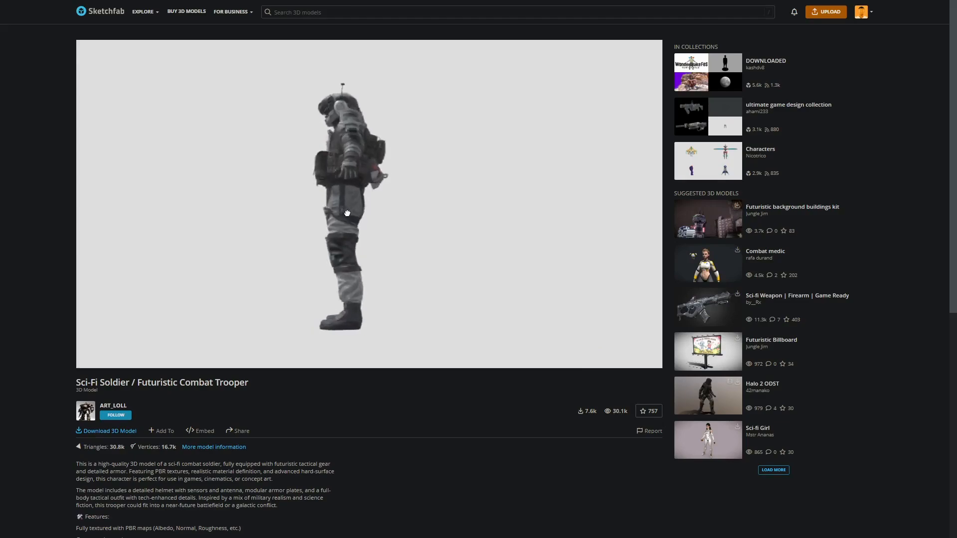
# Step: Inspect the Sci-Fi Soldier / Futuristic Combat Trooper model on Sketchfab up close and from several angles
pyautogui.scroll(5, 422, 170)
pyautogui.moveTo(449, 142); pyautogui.dragTo(427, 194, button='right')
pyautogui.moveTo(427, 194)
pyautogui.mouseDown()
pyautogui.moveTo(343, 198)
pyautogui.moveTo(412, 163)
pyautogui.moveTo(300, 247)
pyautogui.mouseUp()
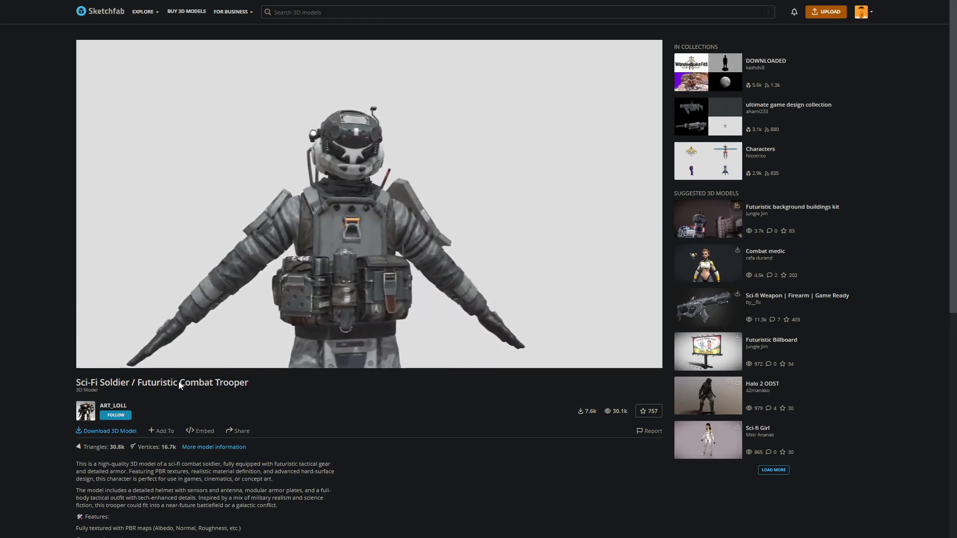
pyautogui.moveTo(374, 237); pyautogui.dragTo(317, 229)
pyautogui.moveTo(389, 213)
pyautogui.mouseDown()
pyautogui.moveTo(352, 209)
pyautogui.moveTo(348, 199)
pyautogui.moveTo(256, 198)
pyautogui.moveTo(322, 186)
pyautogui.mouseUp()
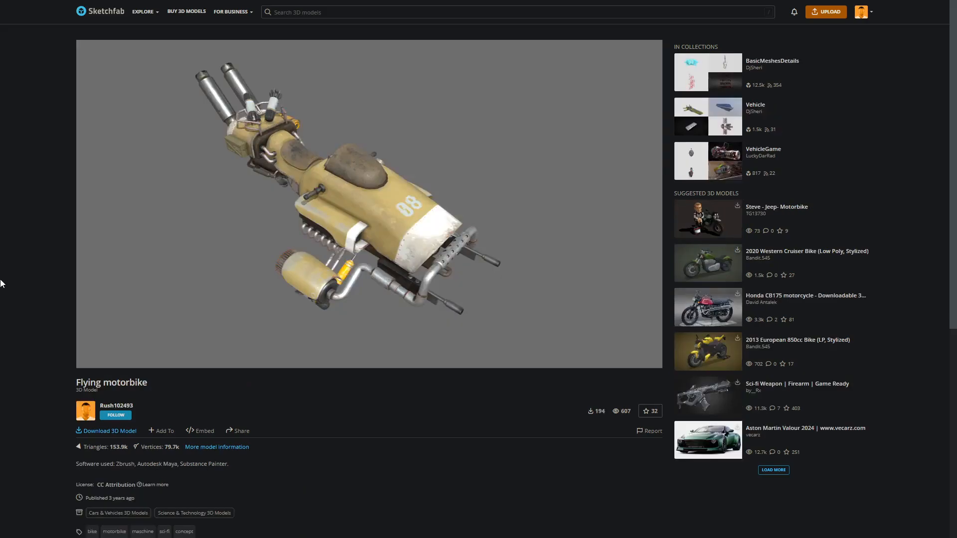
# Step: Inspect the Flying motorbike model on Sketchfab from different angles and distances
pyautogui.moveTo(292, 271)
pyautogui.mouseDown()
pyautogui.moveTo(349, 249)
pyautogui.moveTo(321, 232)
pyautogui.moveTo(453, 261)
pyautogui.mouseUp()
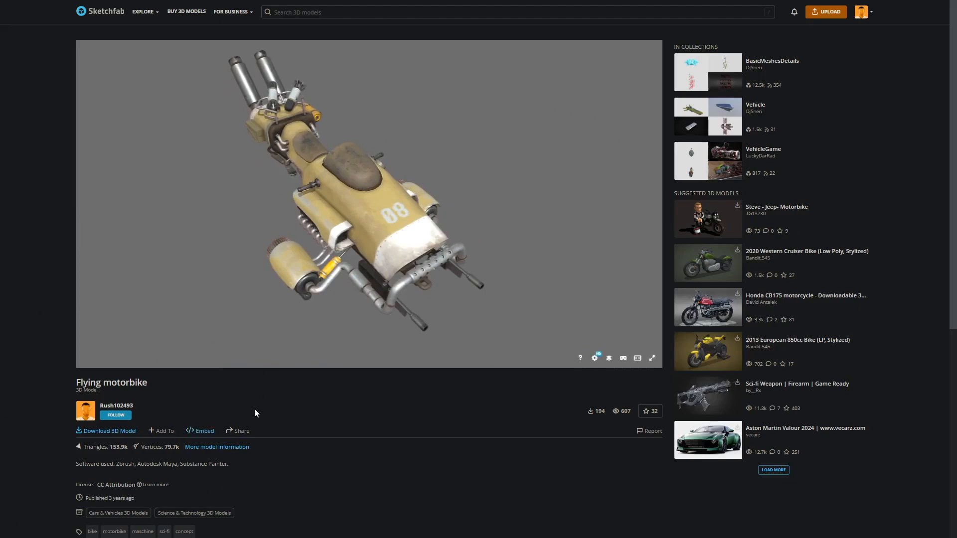
pyautogui.moveTo(327, 225)
pyautogui.mouseDown()
pyautogui.moveTo(285, 187)
pyautogui.moveTo(241, 216)
pyautogui.moveTo(364, 237)
pyautogui.mouseUp()
pyautogui.scroll(-3, 369, 264)
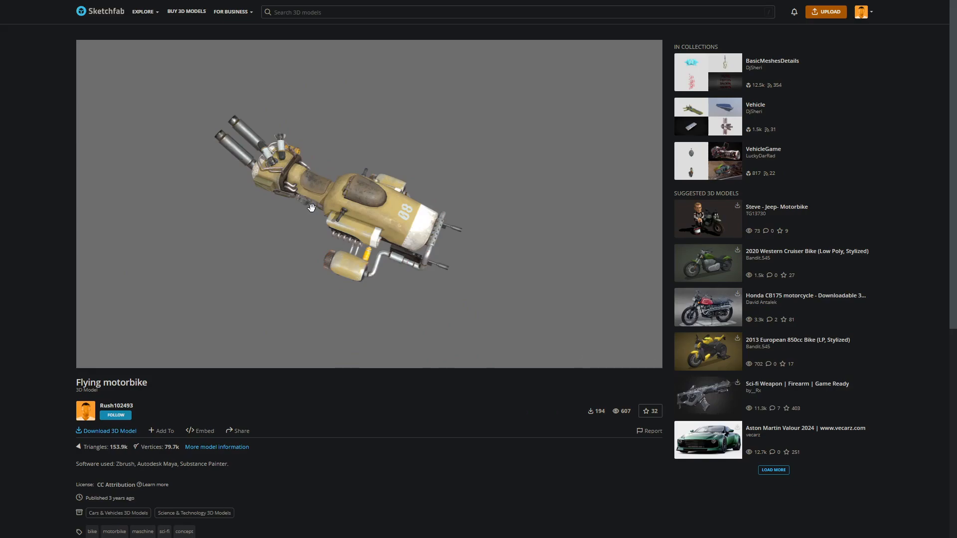
# Step: Examine the Flying motorbike's bodywork and front end up close, and view the whole model from the front
pyautogui.scroll(5, 355, 212)
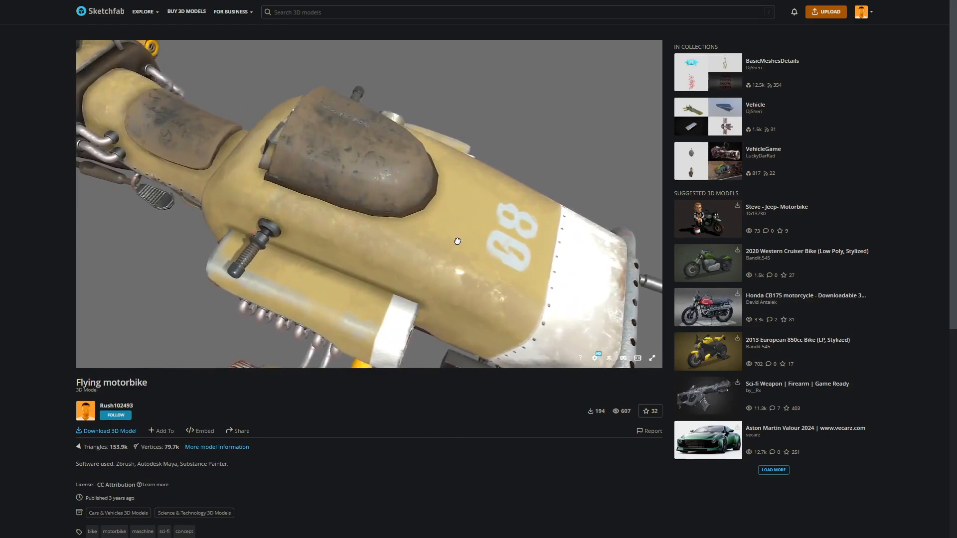
pyautogui.scroll(2, 430, 226)
pyautogui.moveTo(429, 227); pyautogui.dragTo(411, 215)
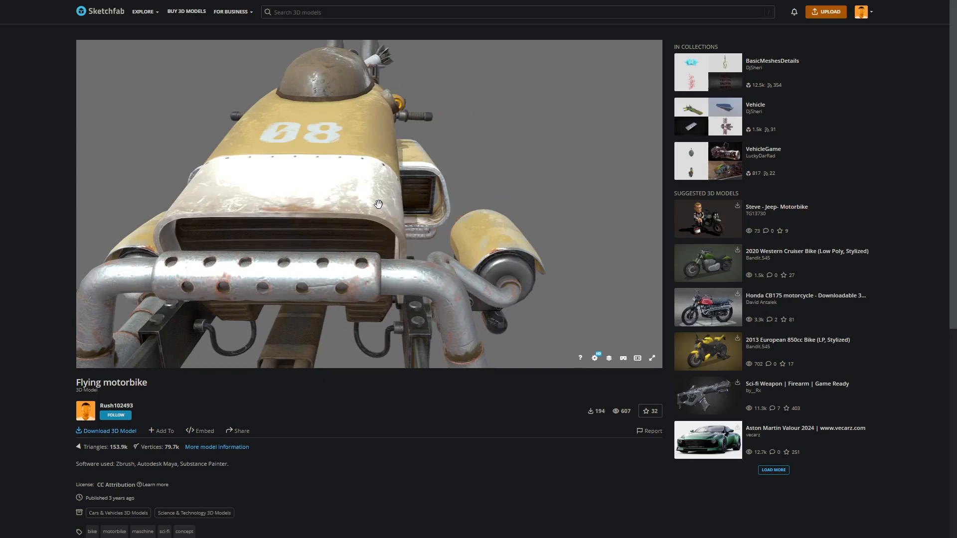
pyautogui.moveTo(378, 204); pyautogui.dragTo(413, 214)
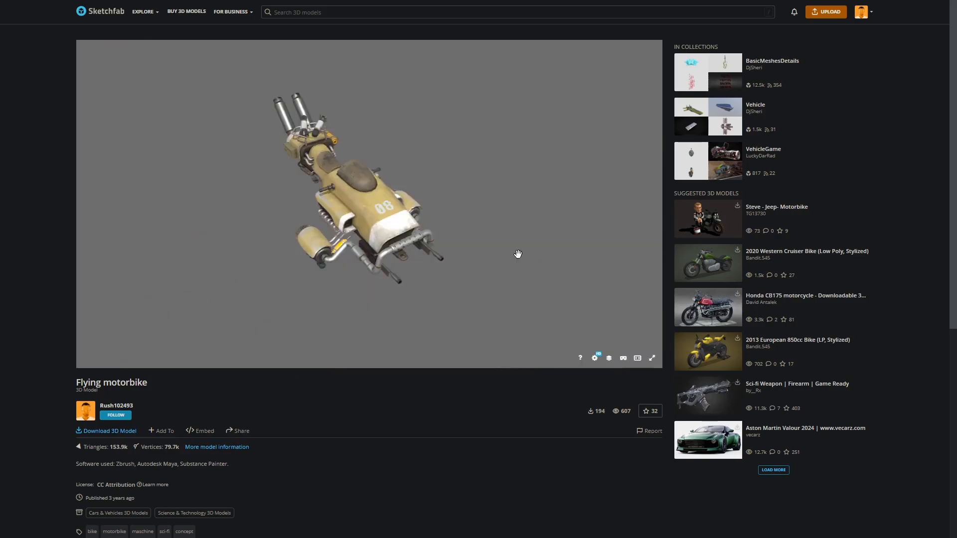
pyautogui.moveTo(517, 255); pyautogui.dragTo(358, 302)
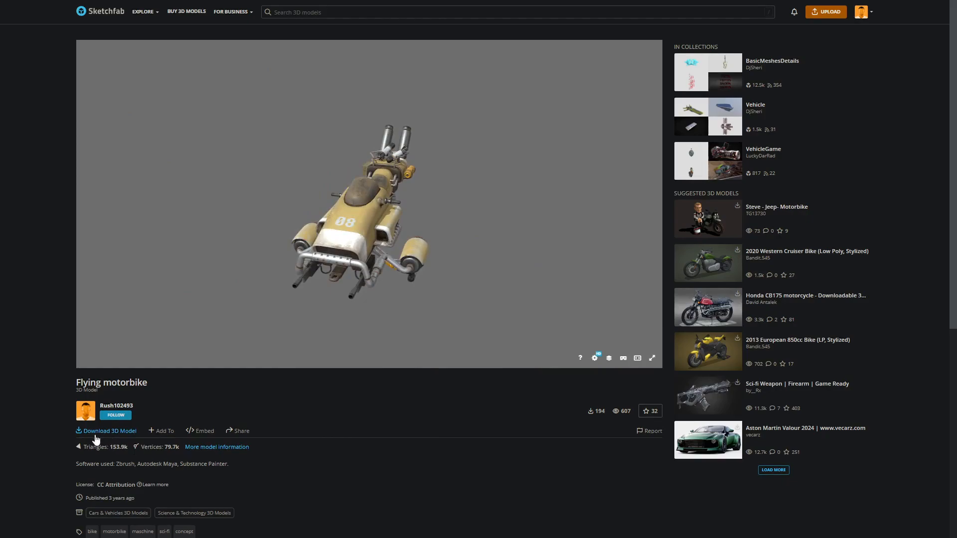
# Step: Check the available download formats of the Flying motorbike and the Sci-Fi Soldier / Futuristic Combat Trooper models, without downloading either
pyautogui.click(113, 435)
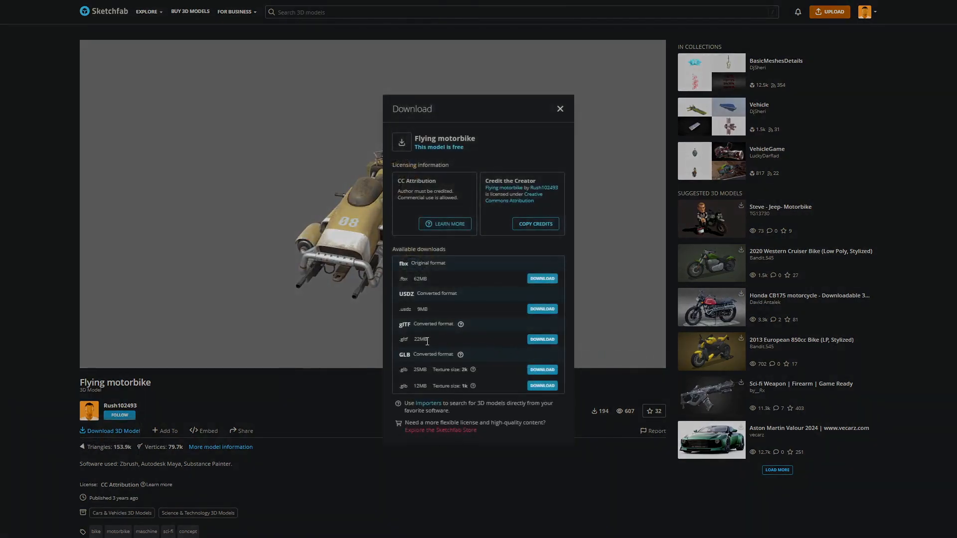
pyautogui.click(559, 111)
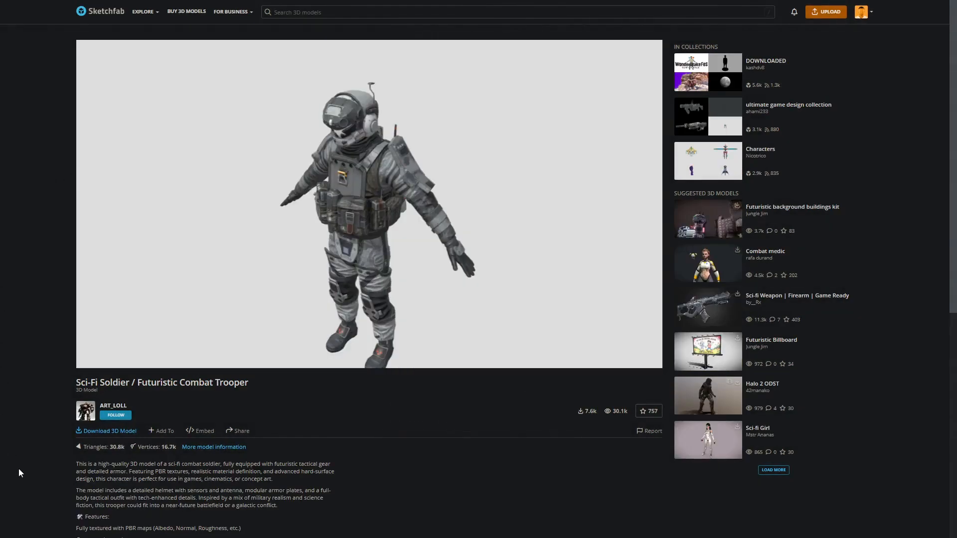
pyautogui.click(103, 435)
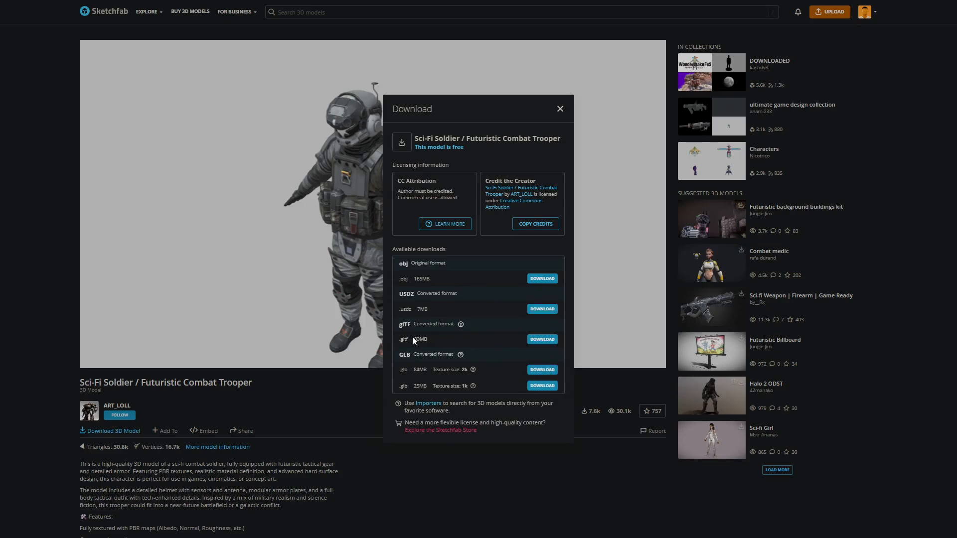
pyautogui.click(559, 108)
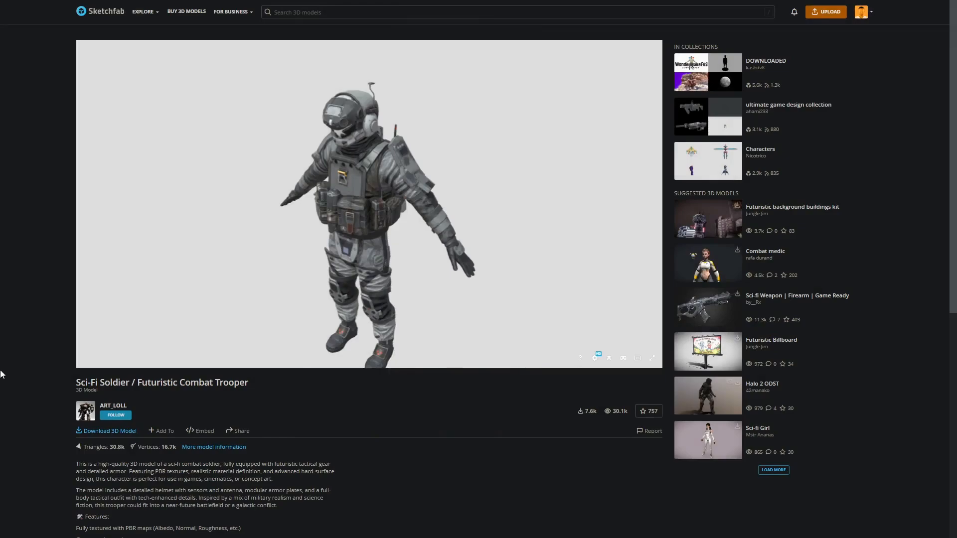